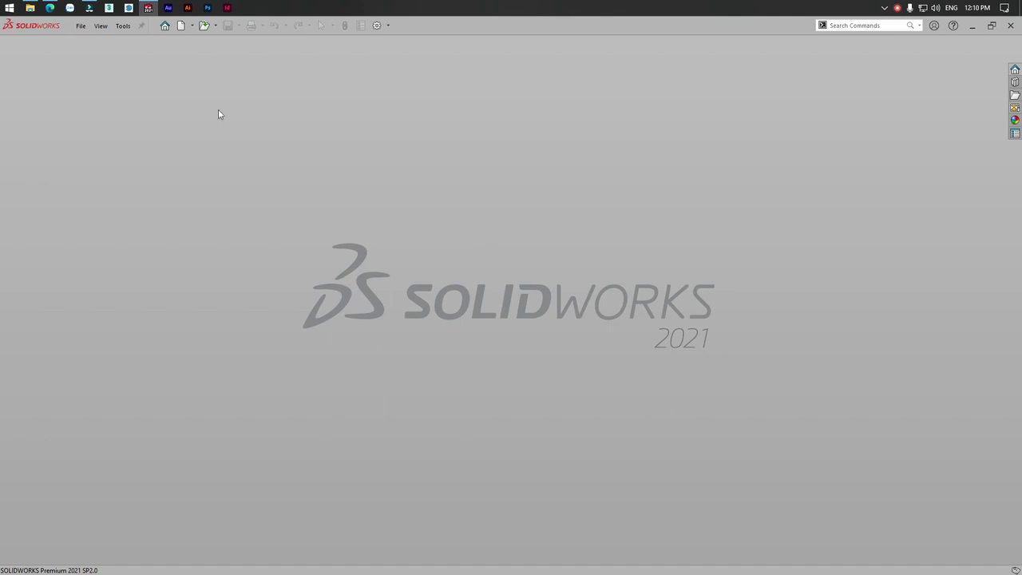
Create a new Assembly document from the New SOLIDWORKS Document dialog
left_click(180, 26)
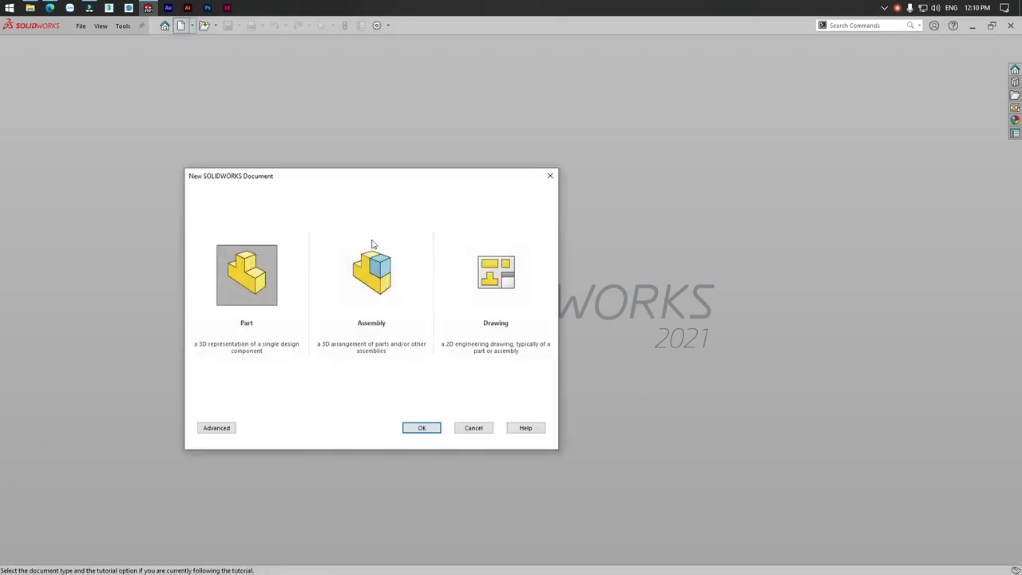
left_click(383, 283)
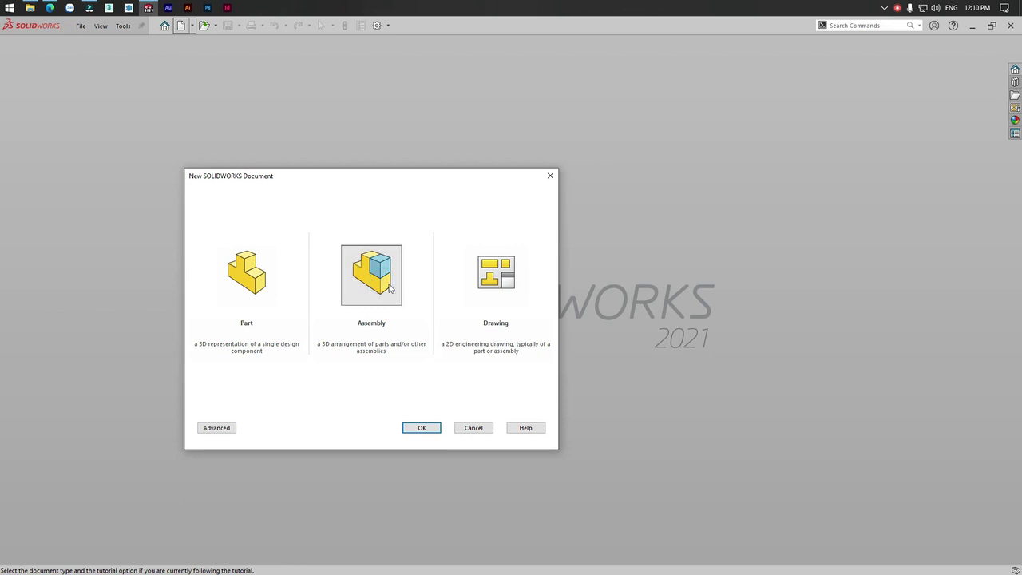
left_click(423, 427)
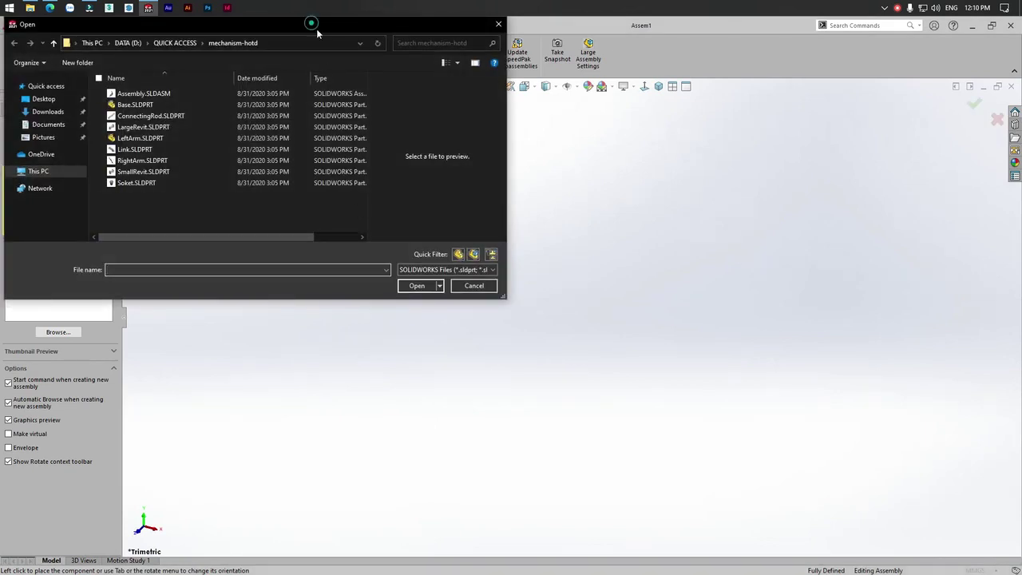
left_click_drag(317, 30, 539, 112)
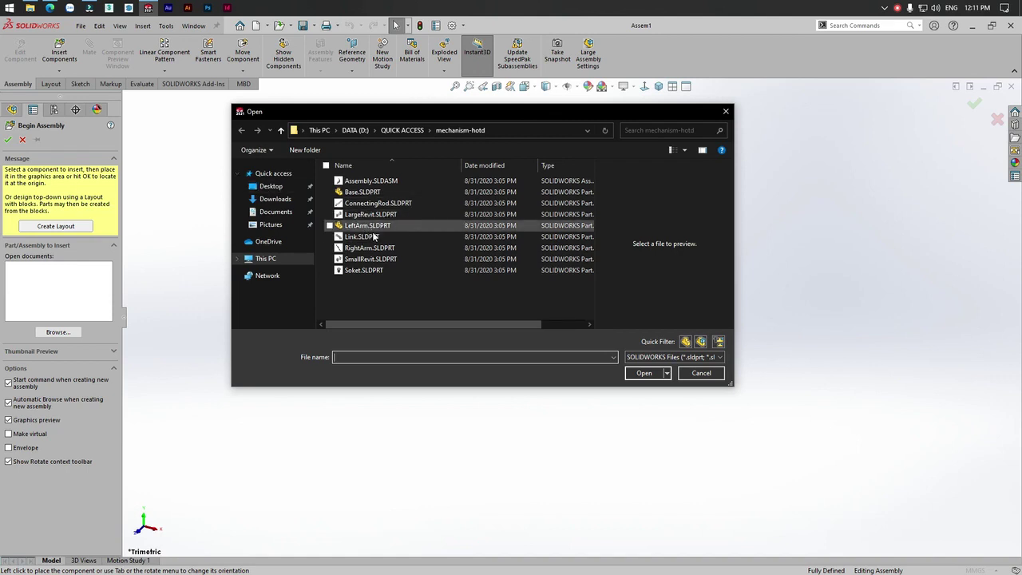
left_click(384, 285)
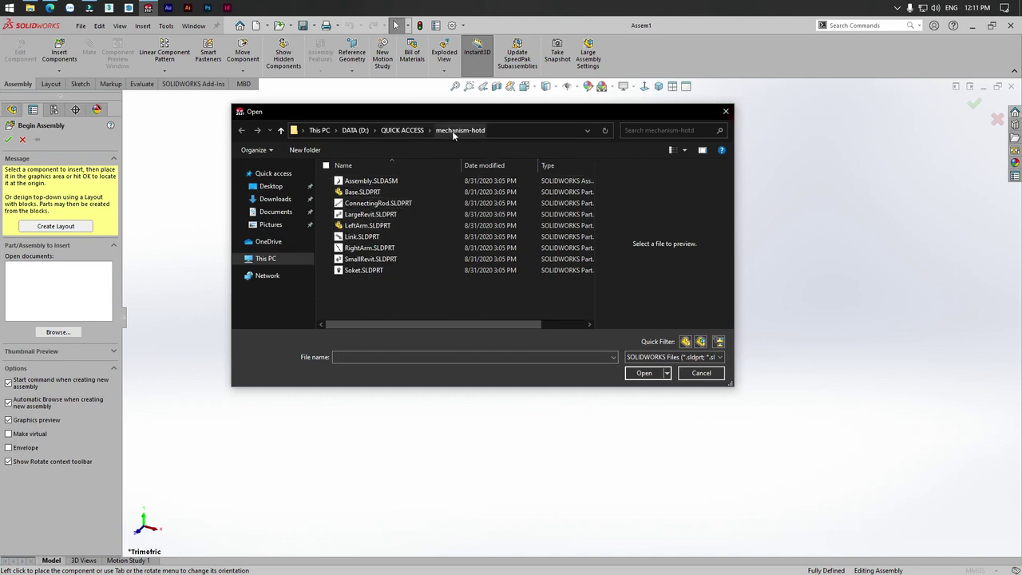
left_click_drag(471, 300, 320, 184)
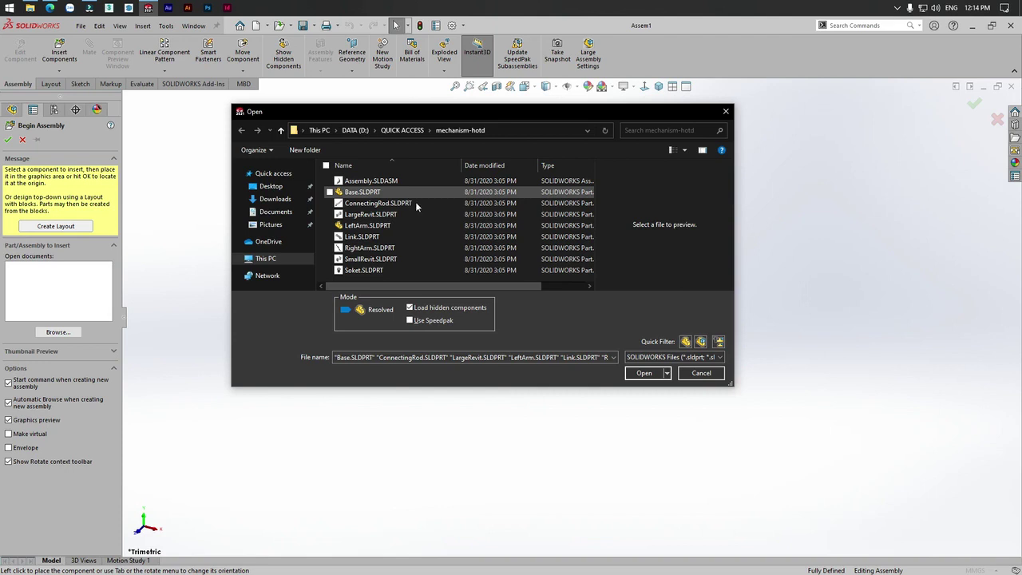
Select only Base.SLDPRT in the list and open it for insertion
left_click(346, 195)
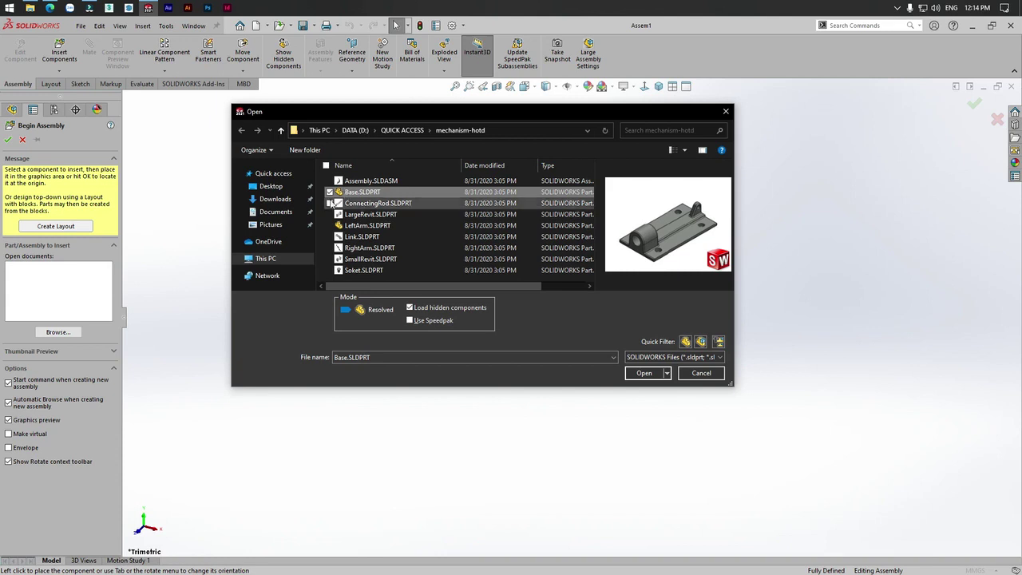
left_click(644, 373)
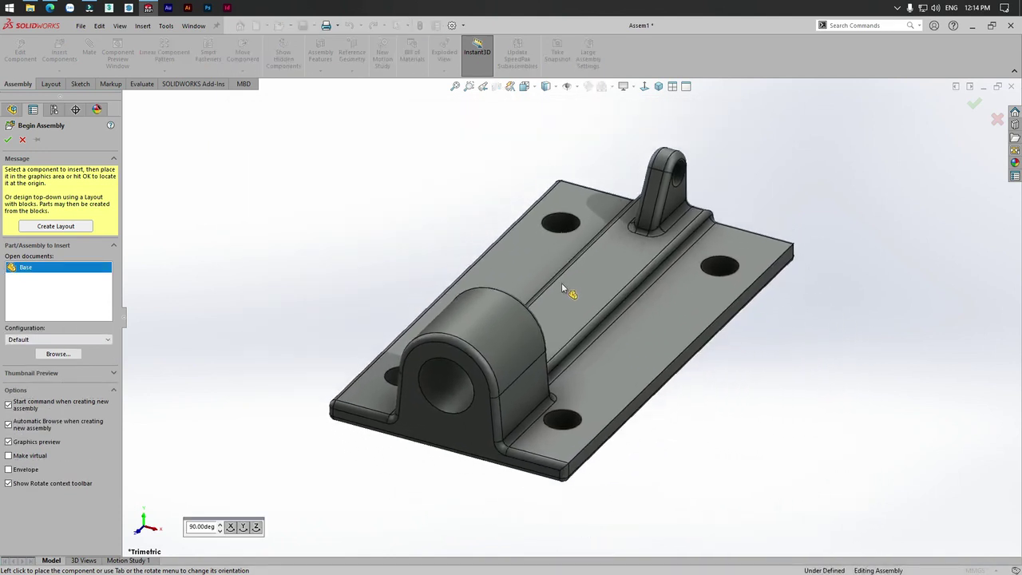
Turn the Base in 90° steps about Z and Y, then place it as the fixed component
scroll(562, 283, "up", 2)
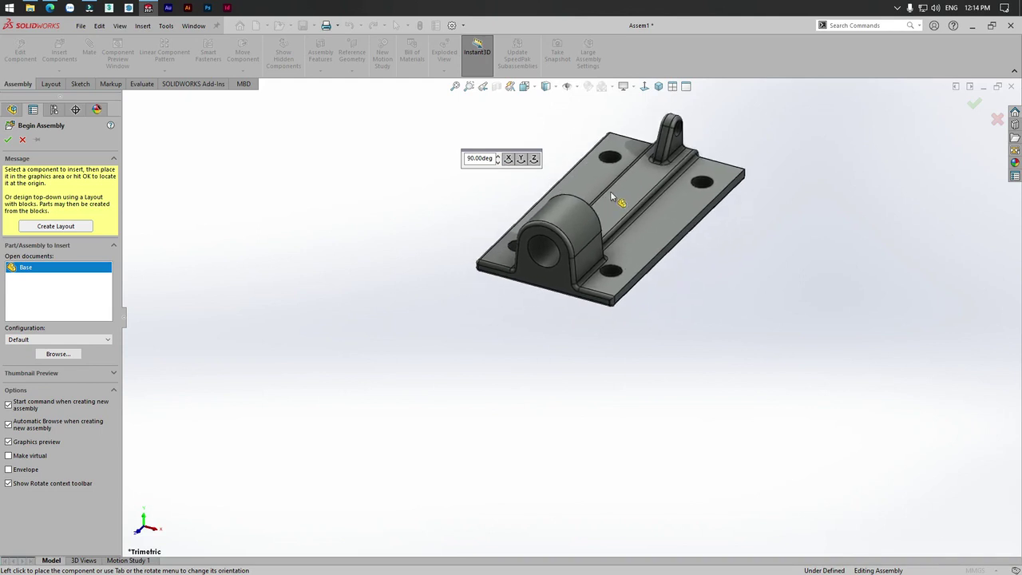
left_click(534, 159)
left_click(534, 160)
left_click(534, 160)
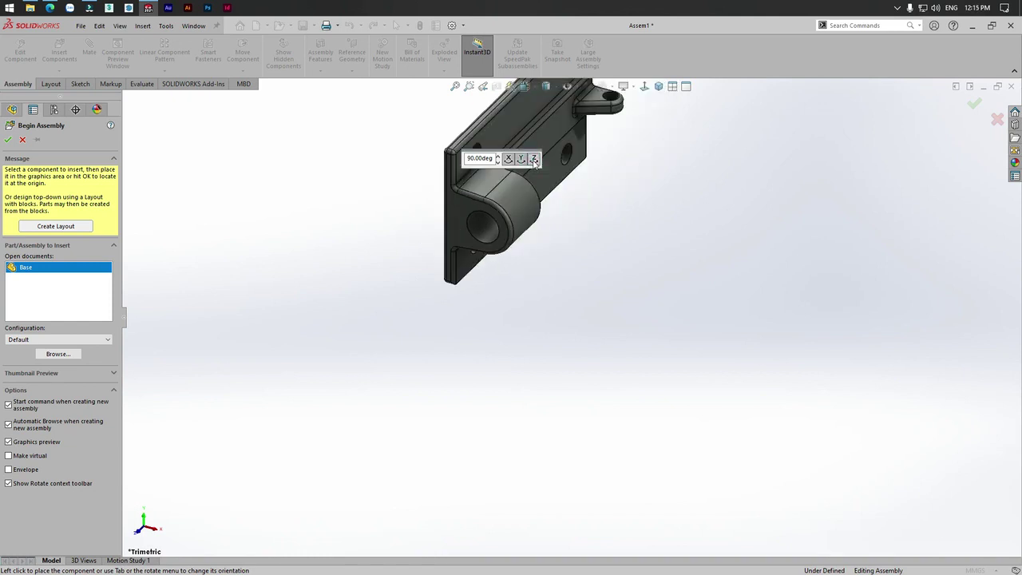
left_click(534, 159)
left_click(521, 159)
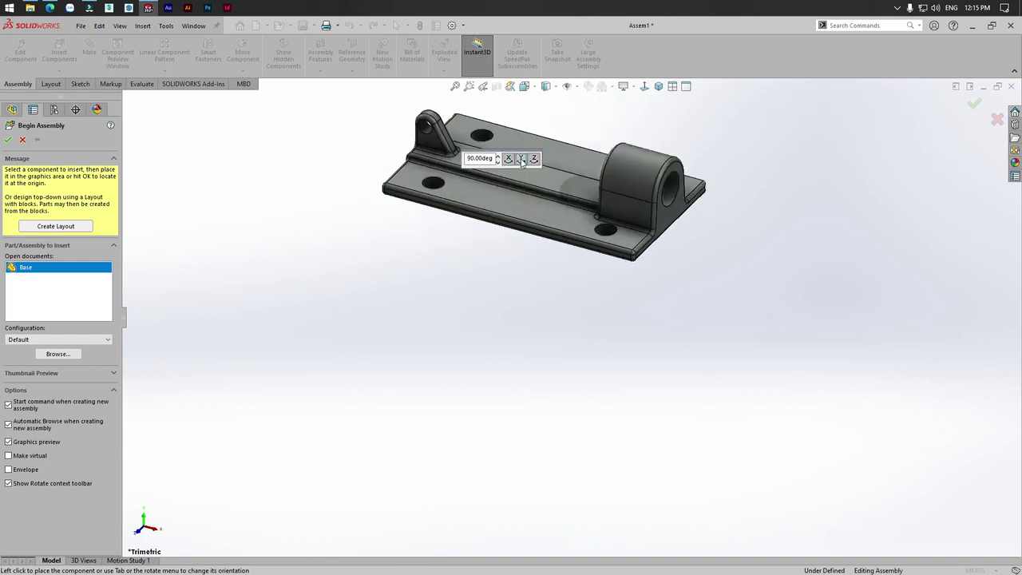
left_click(522, 159)
left_click(522, 160)
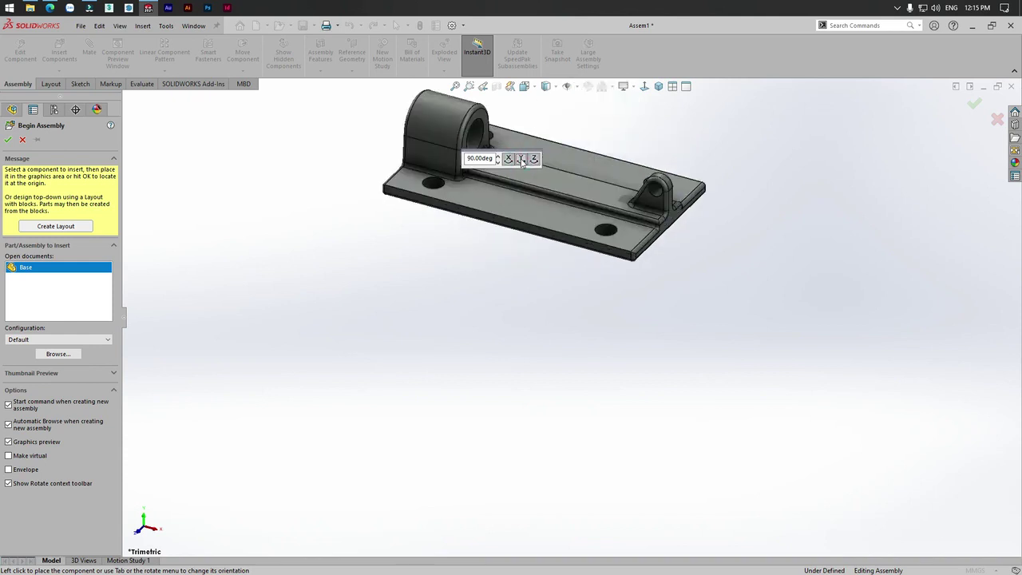
left_click(521, 160)
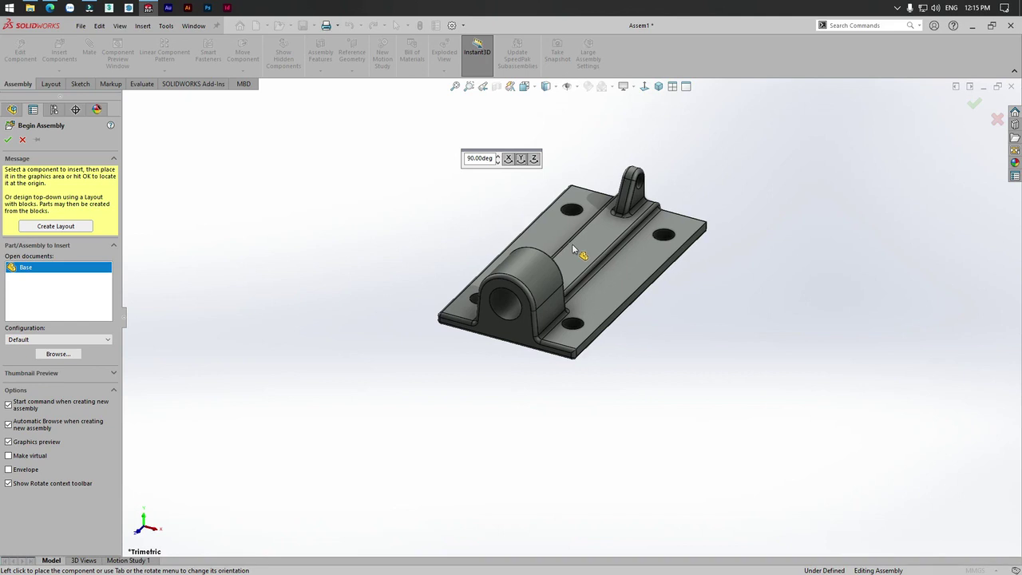
left_click(572, 244)
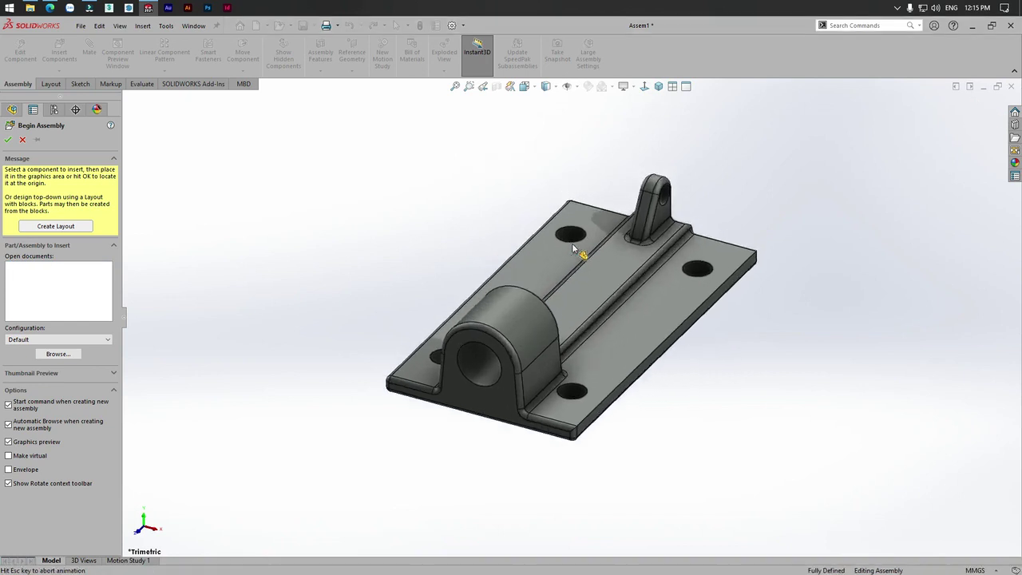
scroll(708, 274, "up", 3)
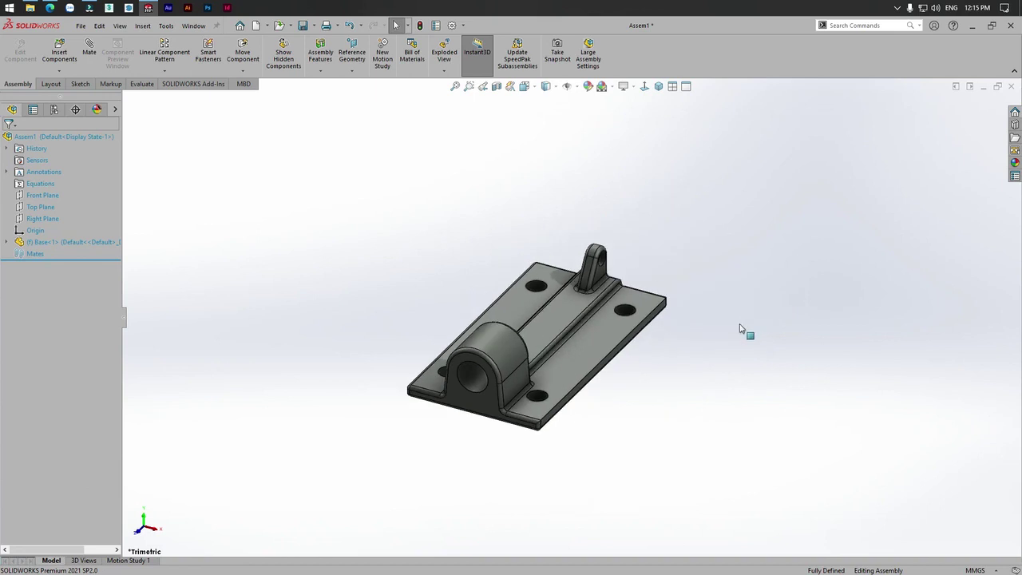
mouse_move(571, 308)
left_mouse_down()
mouse_move(402, 282)
mouse_move(333, 250)
left_mouse_up()
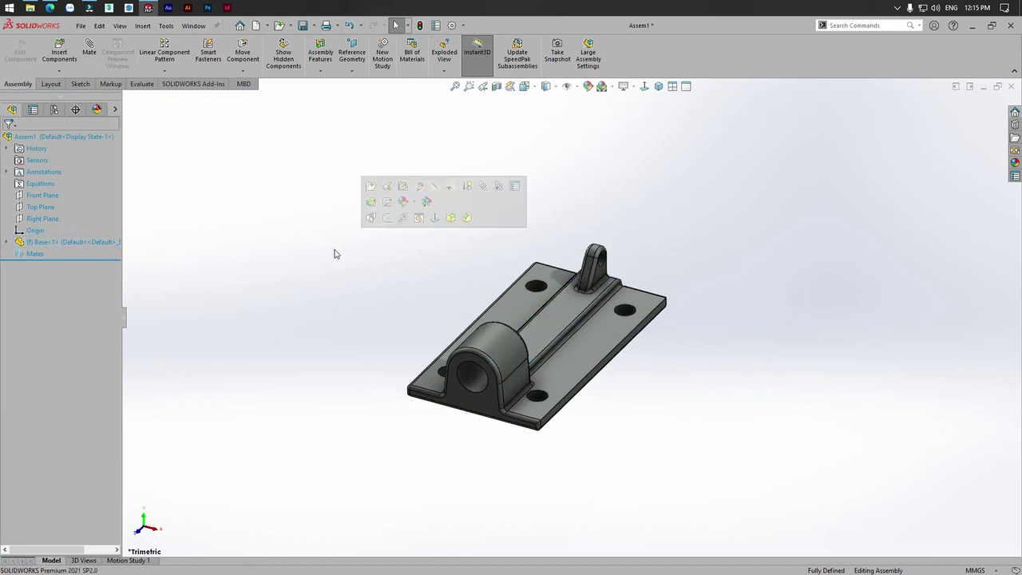
mouse_move(543, 311)
left_mouse_down()
mouse_move(490, 303)
mouse_move(347, 249)
left_mouse_up()
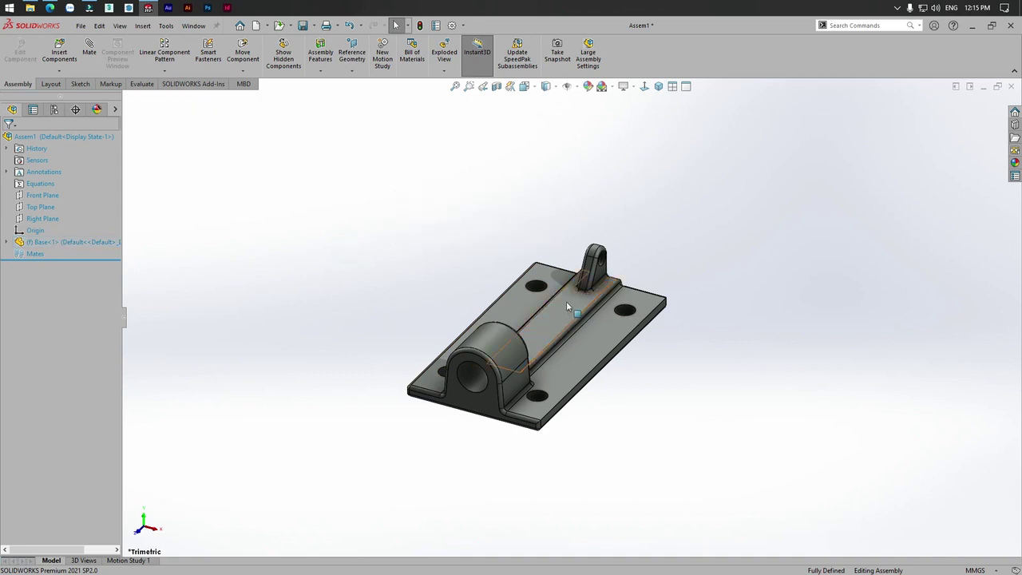
mouse_move(568, 316)
left_mouse_down()
mouse_move(729, 316)
mouse_move(794, 296)
left_mouse_up()
left_click(795, 296)
mouse_move(559, 321)
left_mouse_down()
mouse_move(754, 297)
mouse_move(852, 156)
left_mouse_up()
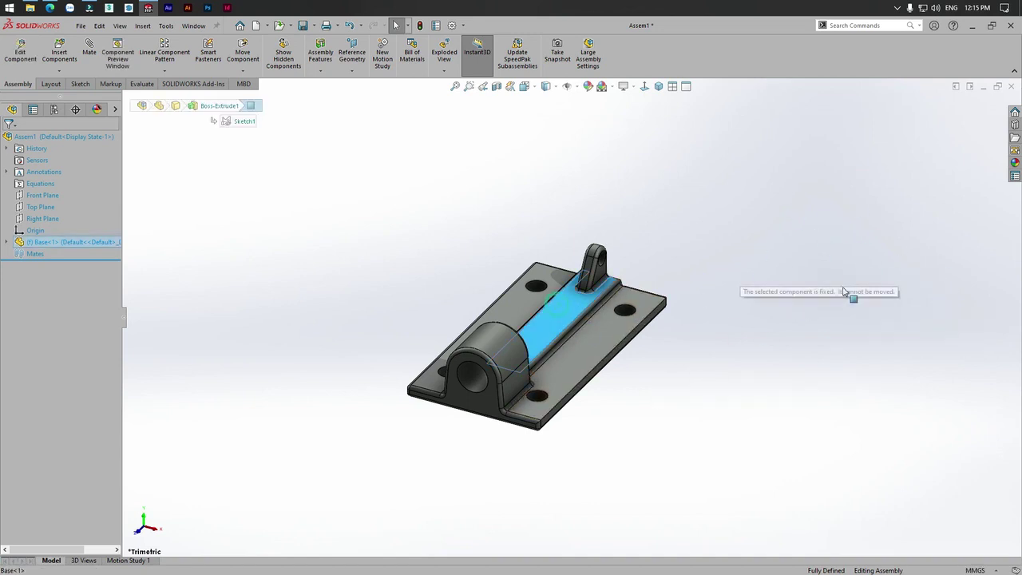
left_click_drag(852, 155, 889, 224)
left_click(870, 236)
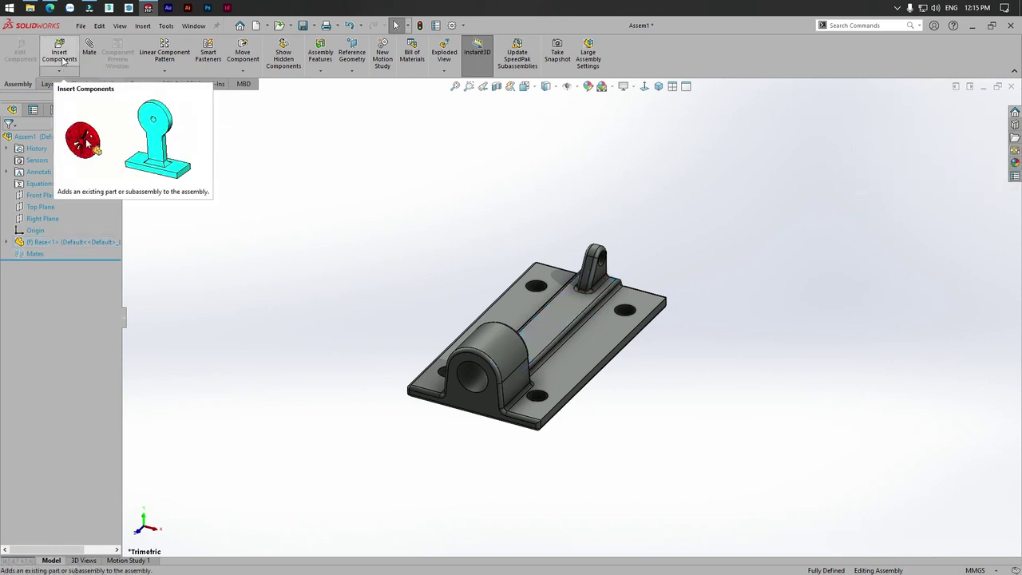
Insert ConnectingRod.SLDPRT into the assembly through Insert Components
left_click(60, 58)
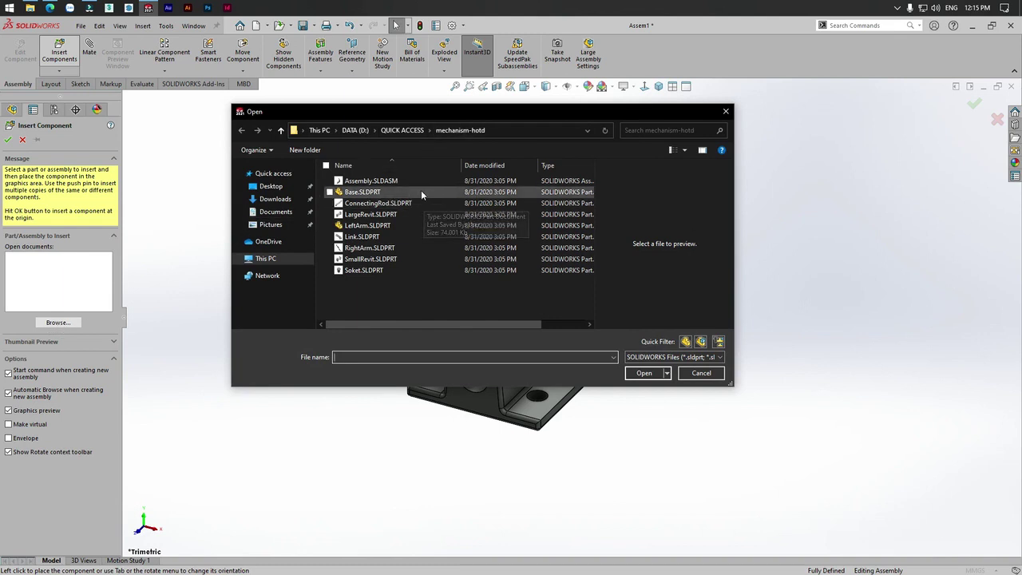
left_click(365, 205)
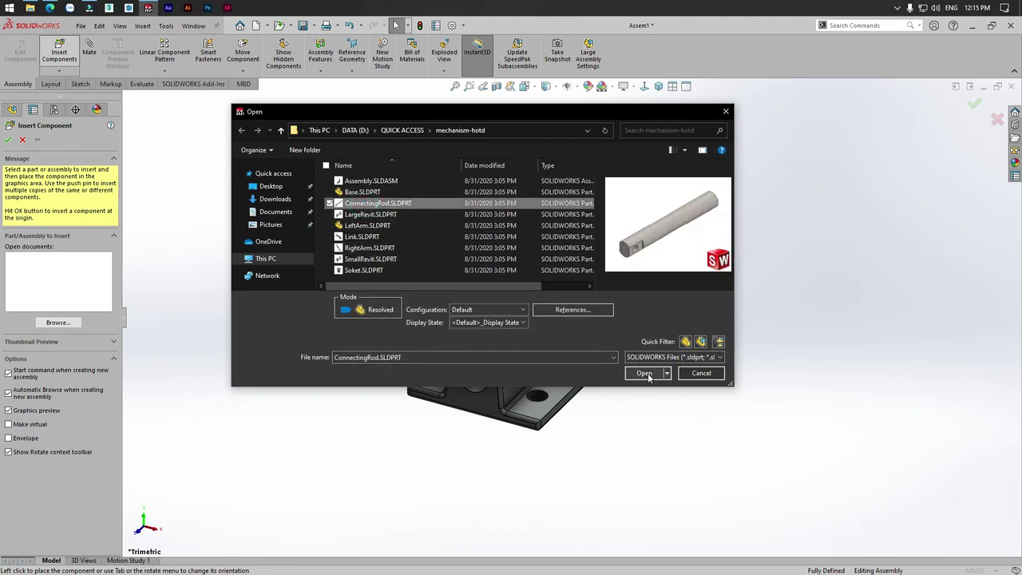
left_click(646, 373)
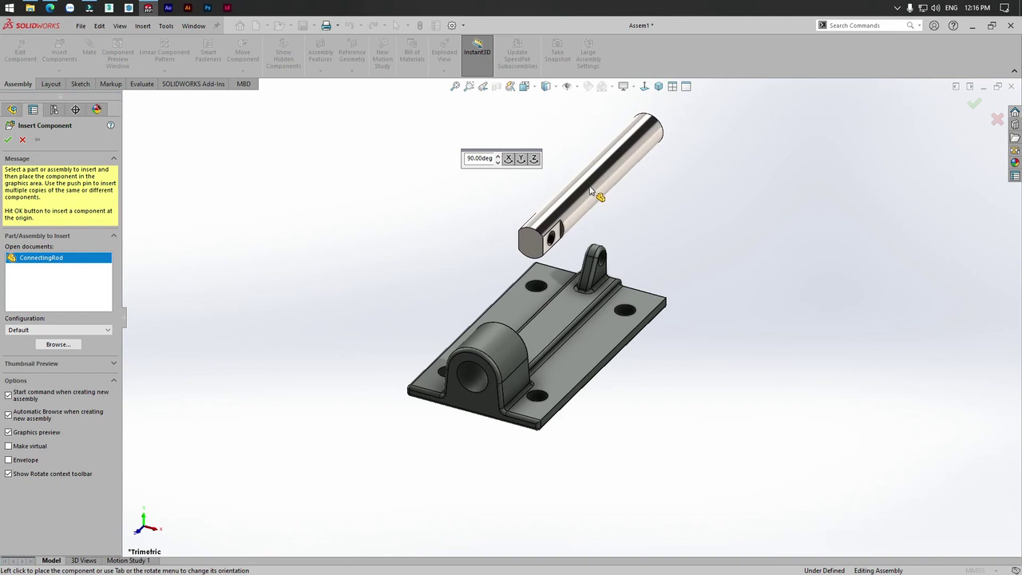
Place ConnectingRod<1> and drag it to the upper right of the fixed base
left_click(592, 191)
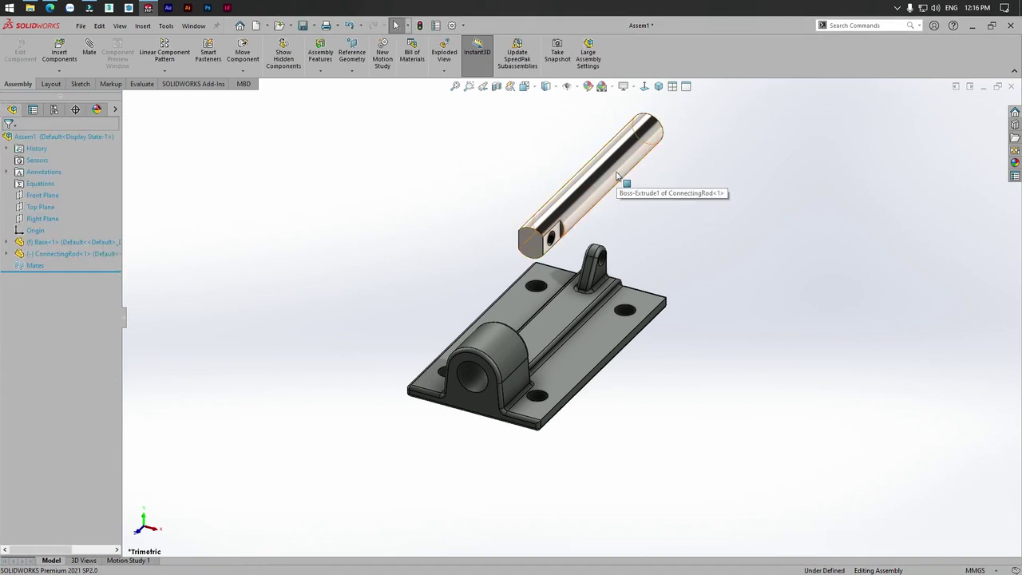
scroll(631, 216, "up", 2)
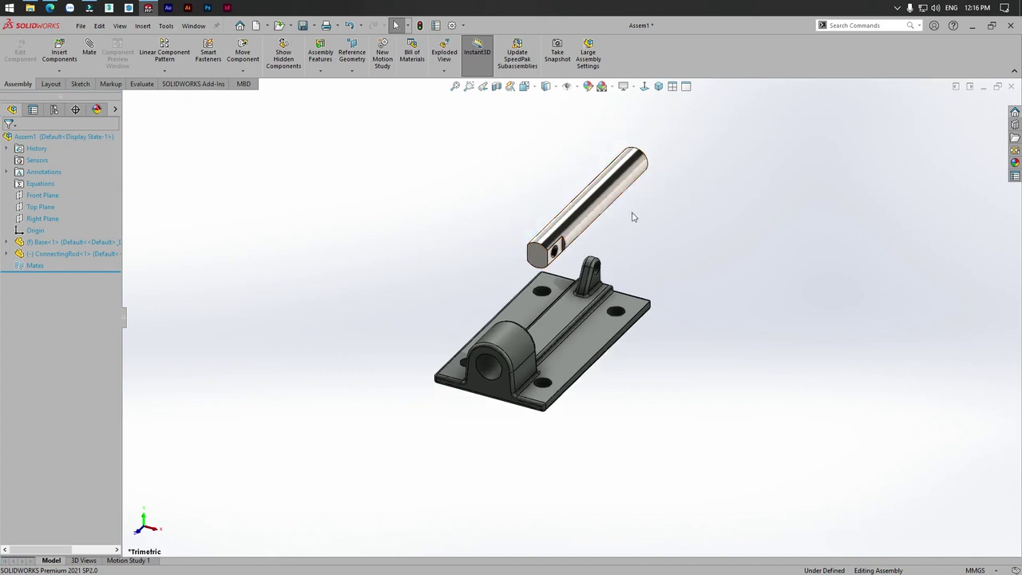
mouse_move(585, 199)
left_mouse_down()
mouse_move(333, 276)
mouse_move(556, 226)
mouse_move(765, 353)
mouse_move(366, 222)
mouse_move(417, 412)
mouse_move(229, 191)
mouse_move(695, 200)
mouse_move(737, 156)
left_mouse_up()
left_click(589, 343)
left_click(527, 201)
left_click(789, 260)
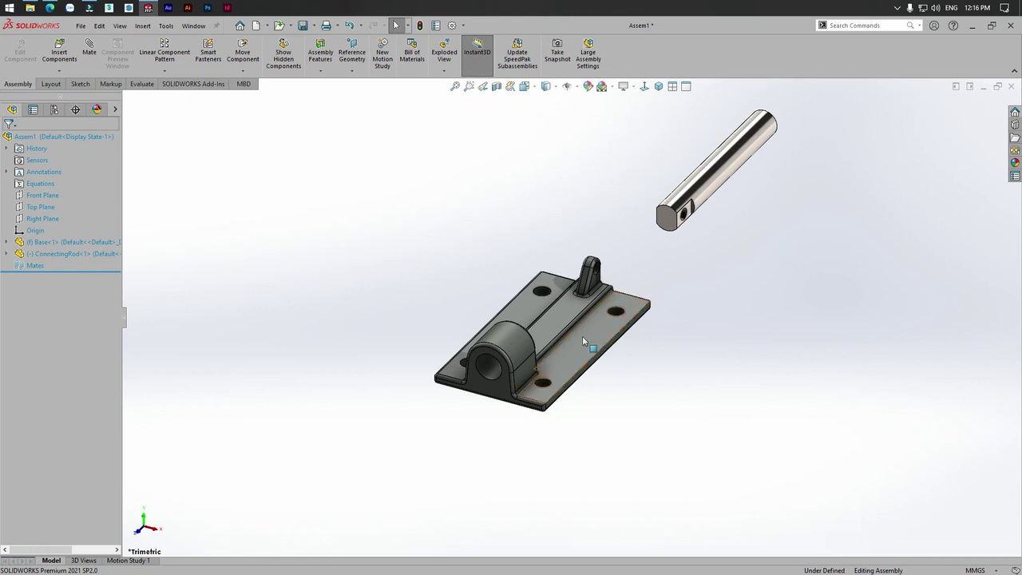
scroll(582, 336, "down", 2)
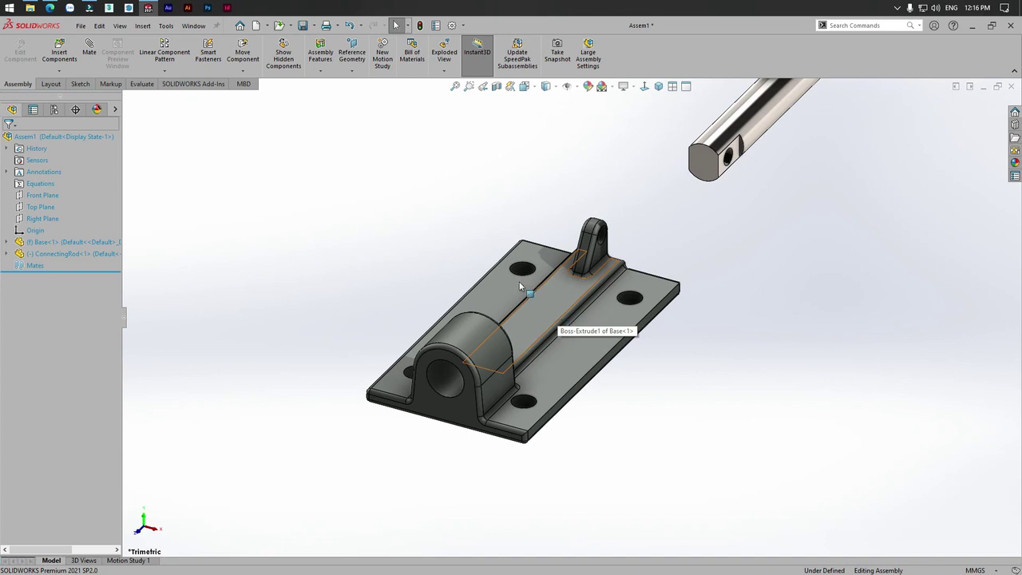
left_click_drag(24, 196, 33, 218)
mouse_move(447, 304)
middle_mouse_down()
mouse_move(411, 283)
mouse_move(506, 281)
mouse_move(492, 265)
middle_mouse_up()
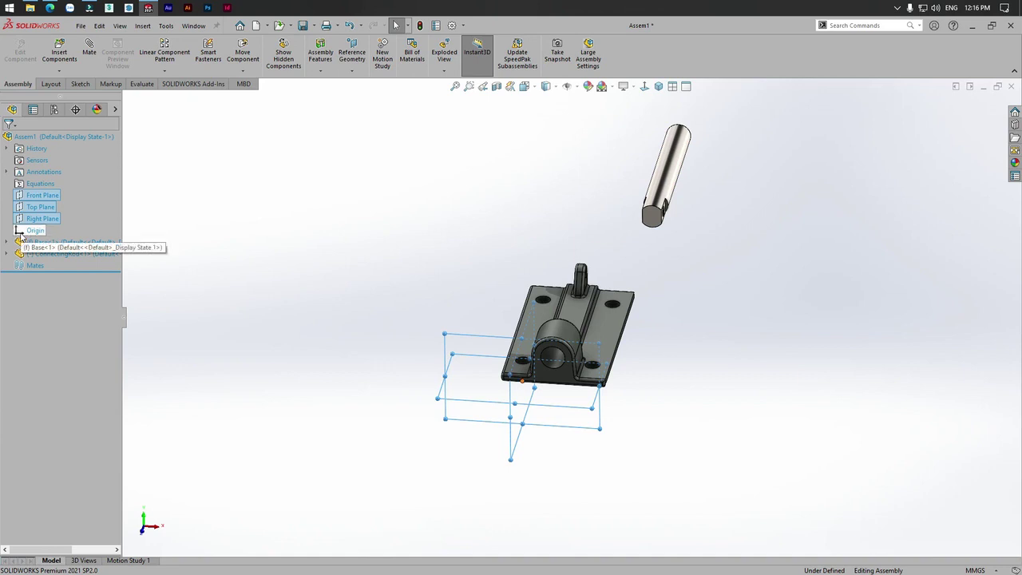
mouse_move(486, 339)
middle_mouse_down()
mouse_move(457, 285)
mouse_move(664, 486)
middle_mouse_up()
middle_click_drag(584, 381, 684, 369)
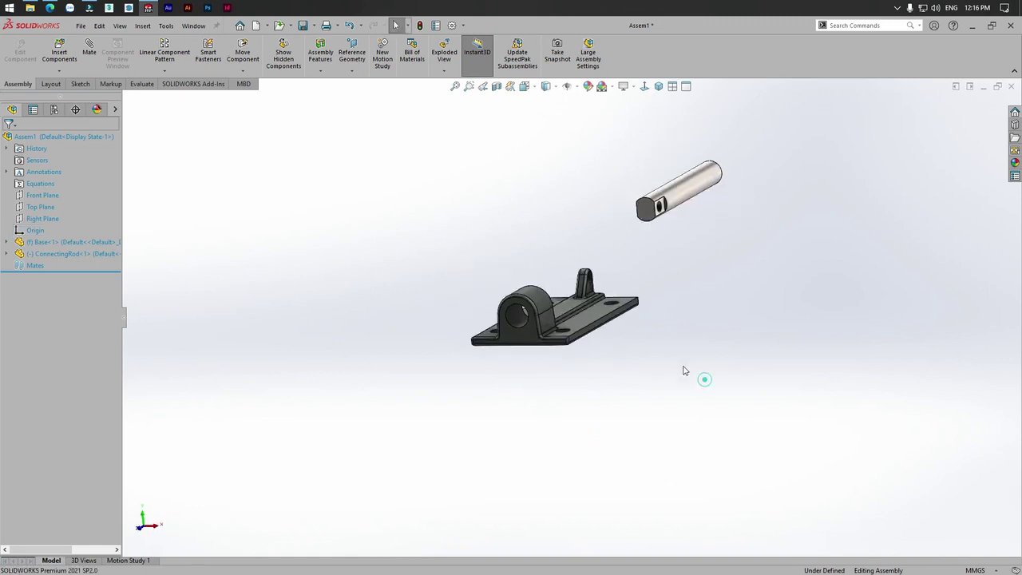
middle_click_drag(593, 337, 592, 329)
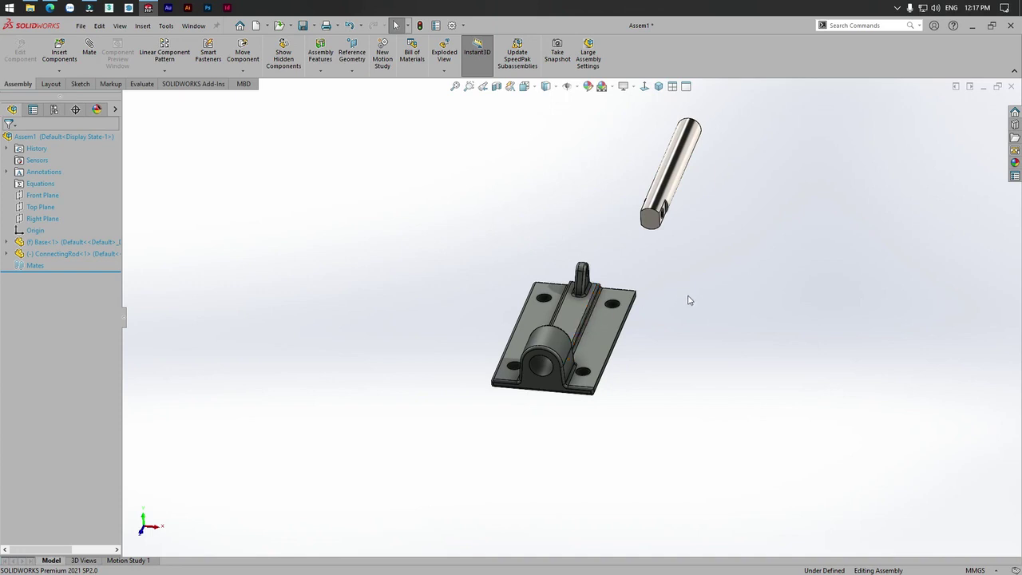
mouse_move(514, 339)
middle_mouse_down()
mouse_move(577, 326)
mouse_move(572, 309)
middle_mouse_up()
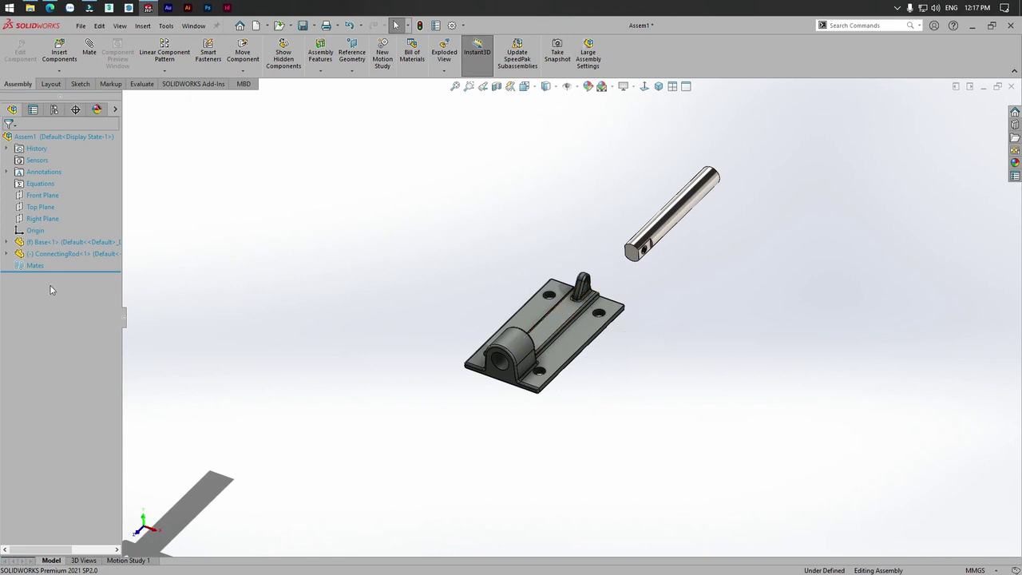
Delete ConnectingRod<1> from the assembly, confirming the prompt
left_click(75, 255)
key("Delete")
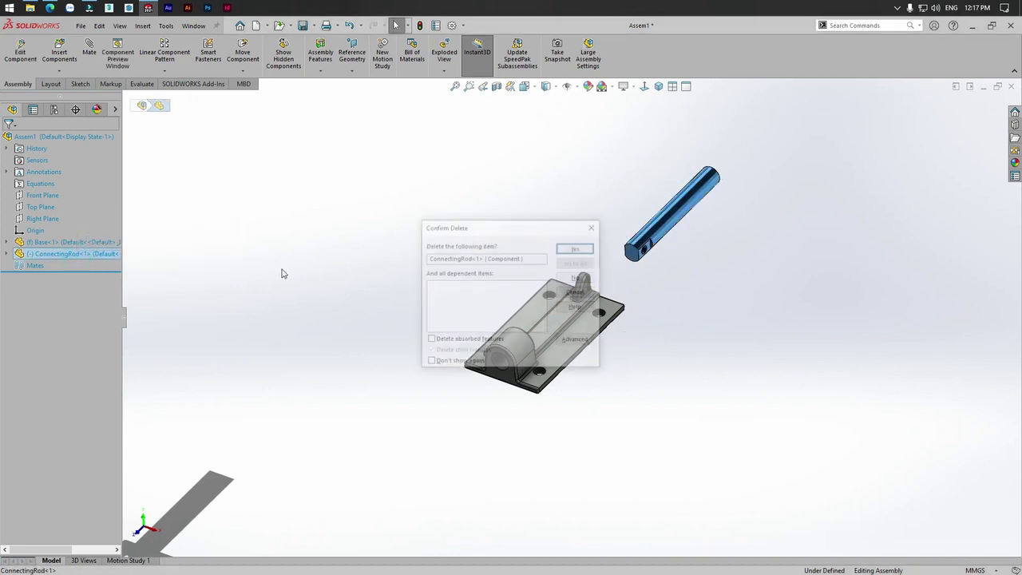
left_click(575, 250)
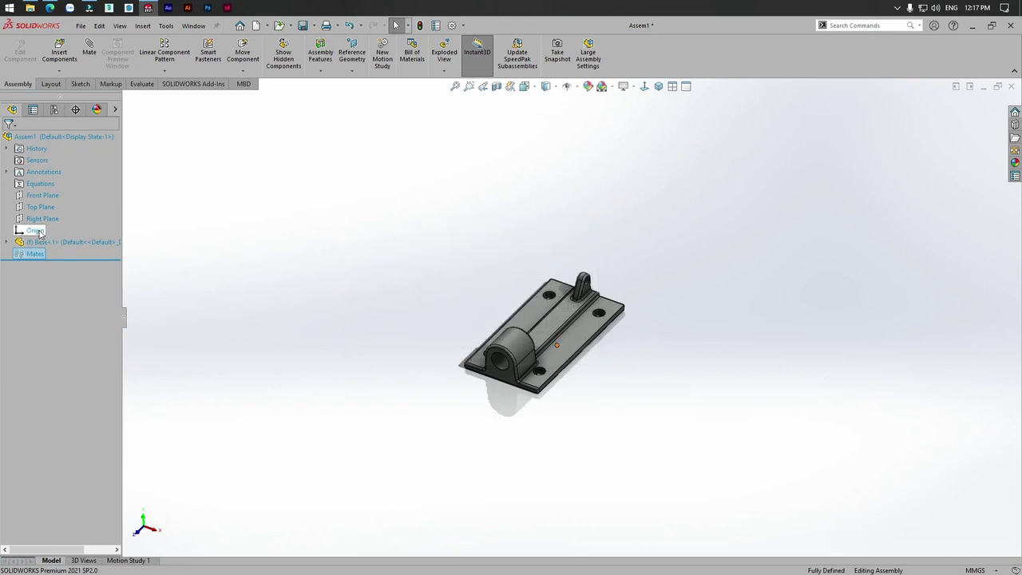
Delete Base<1> from the FeatureManager tree, confirming the removal
middle_click_drag(315, 276, 317, 252)
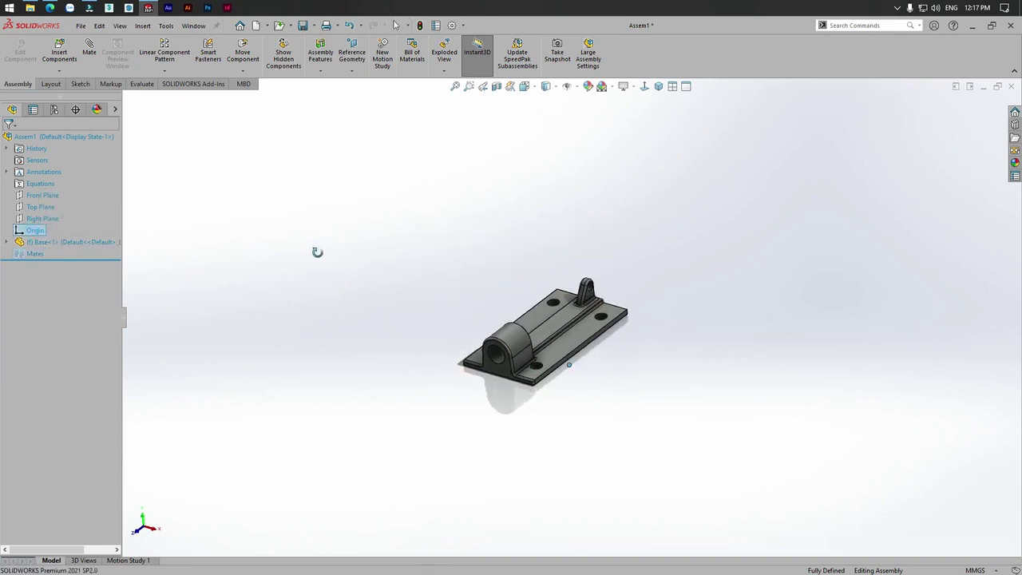
left_click(107, 241)
key("Delete")
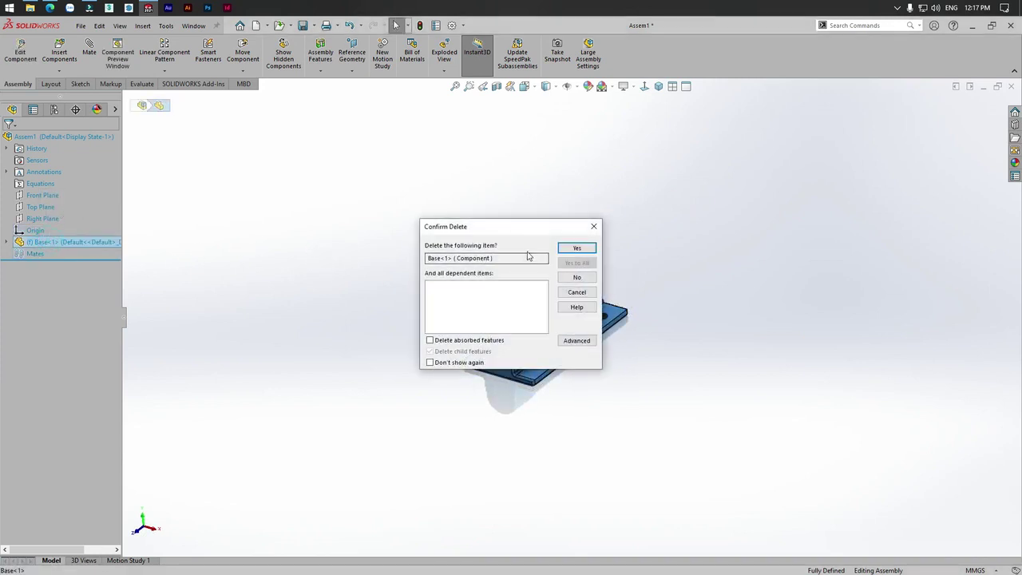
left_click(575, 248)
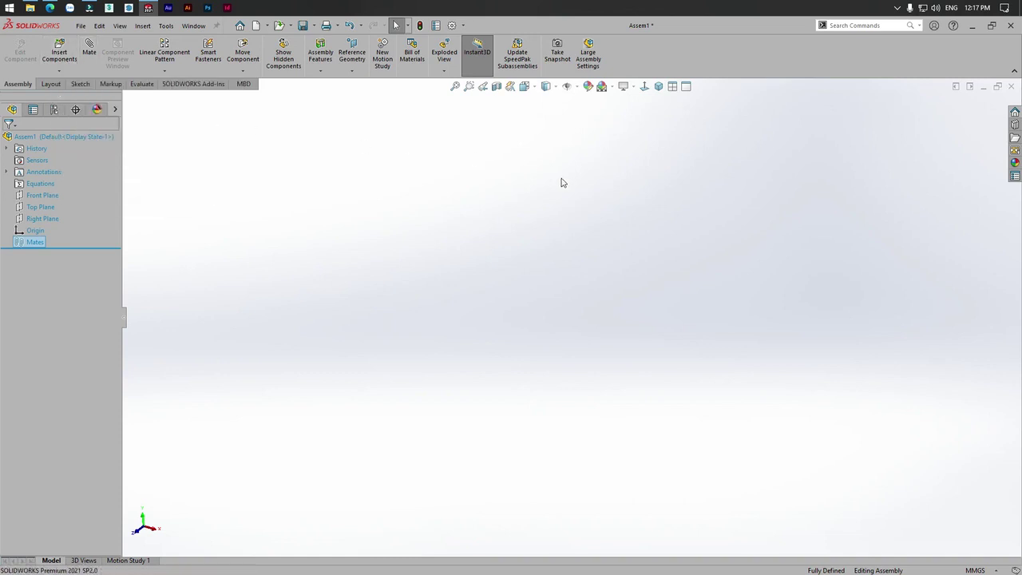
left_click(59, 51)
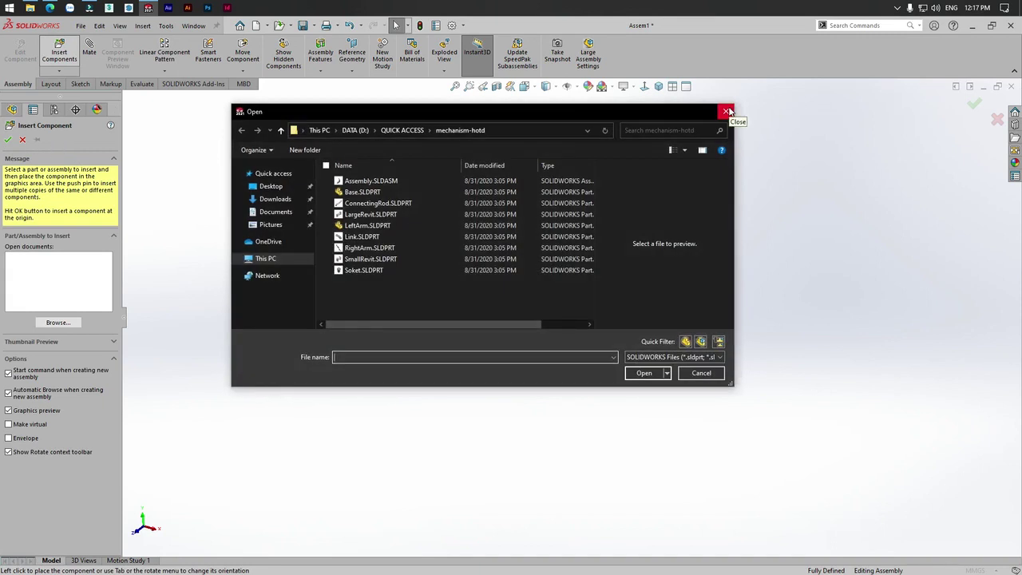
left_click(729, 111)
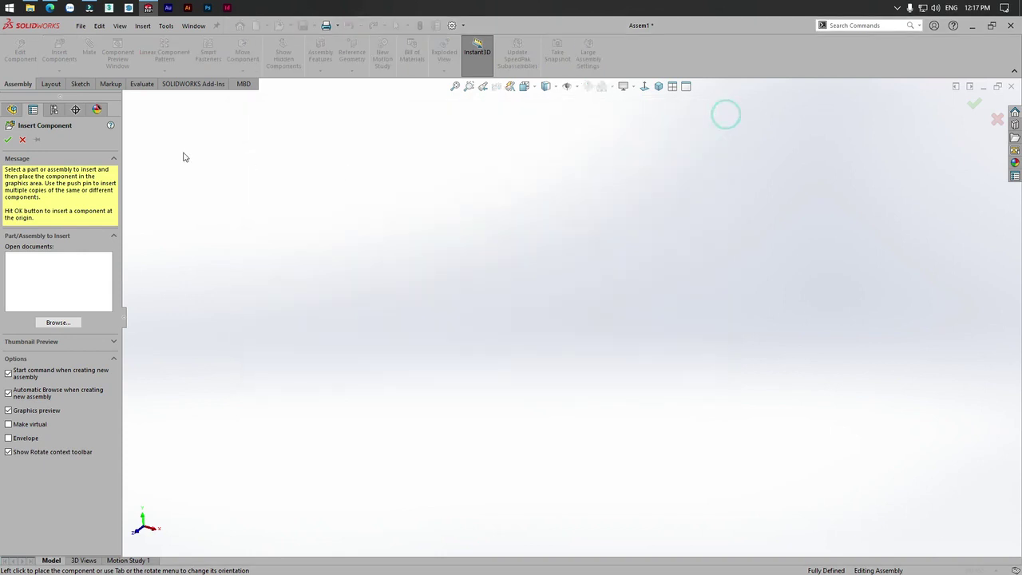
left_click(23, 141)
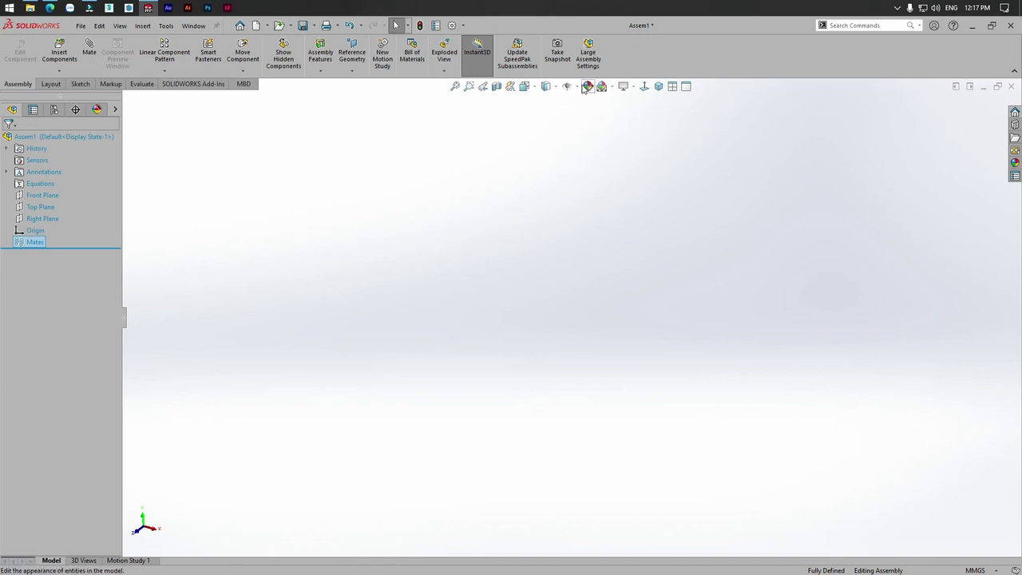
Enable View Origins under Hide/Show Items, then bring up Insert Components
left_click(579, 86)
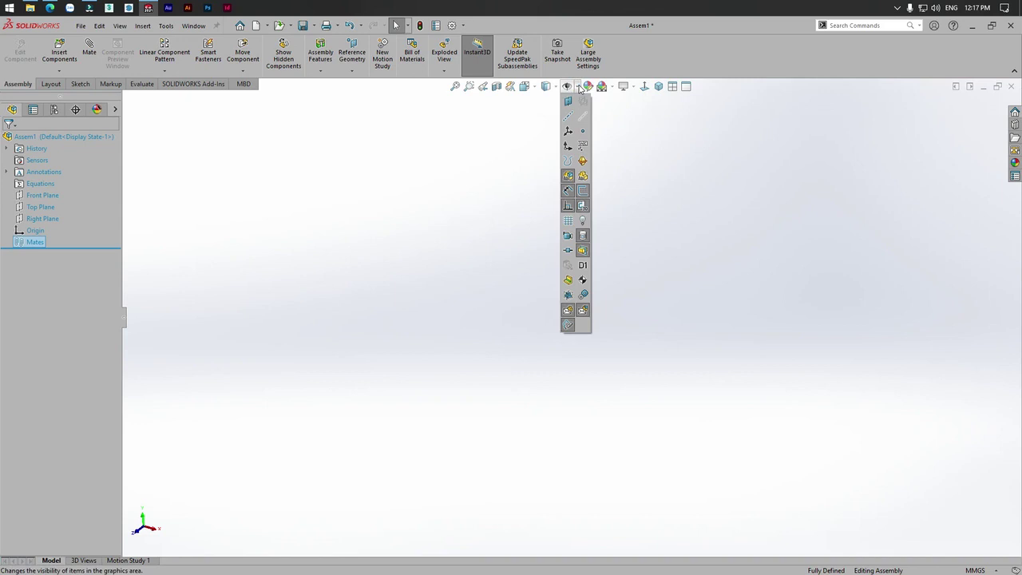
left_click(566, 147)
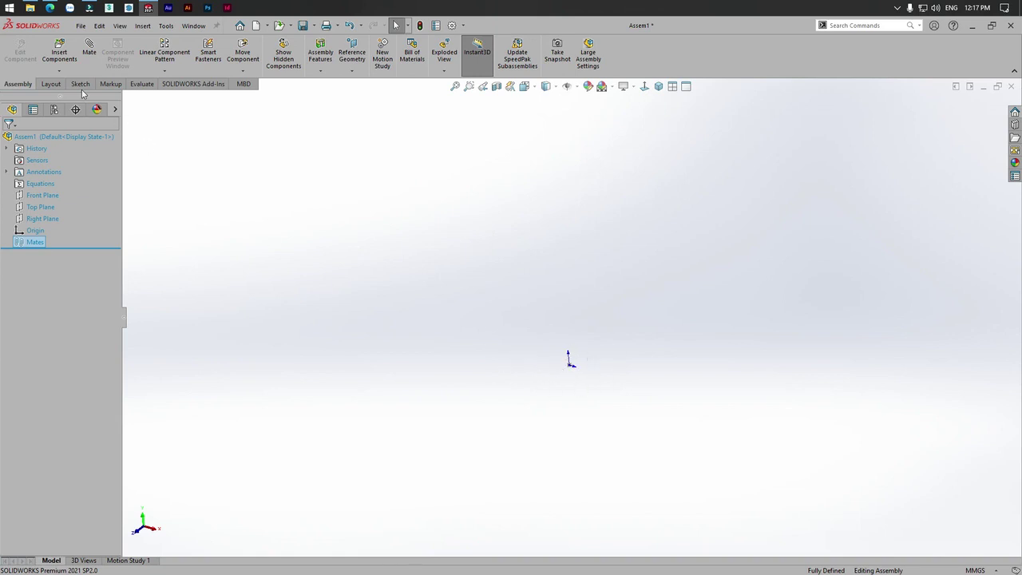
left_click(60, 56)
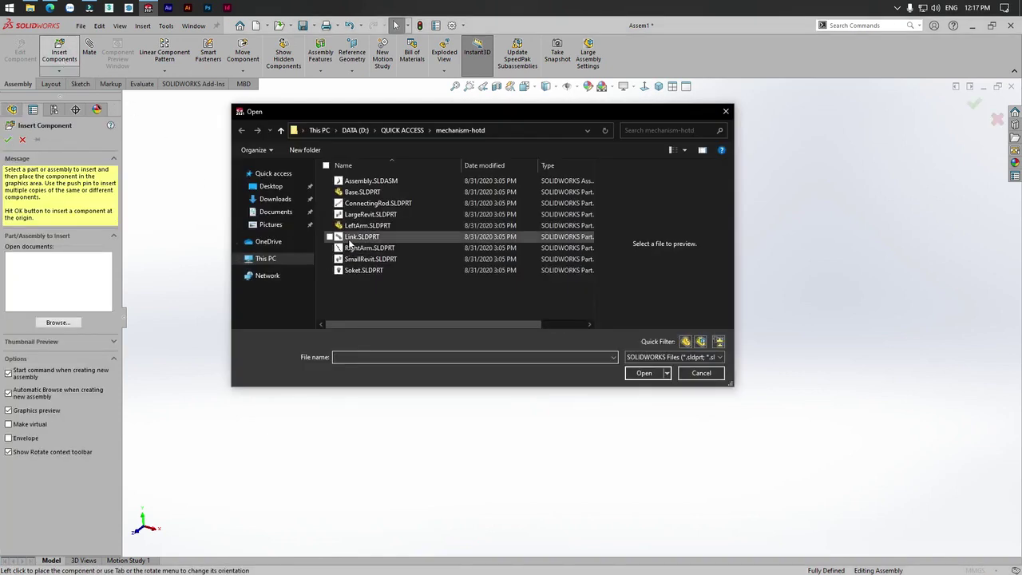
Insert Base.SLDPRT and place it on the assembly origin as fixed Base<2>
left_click(356, 192)
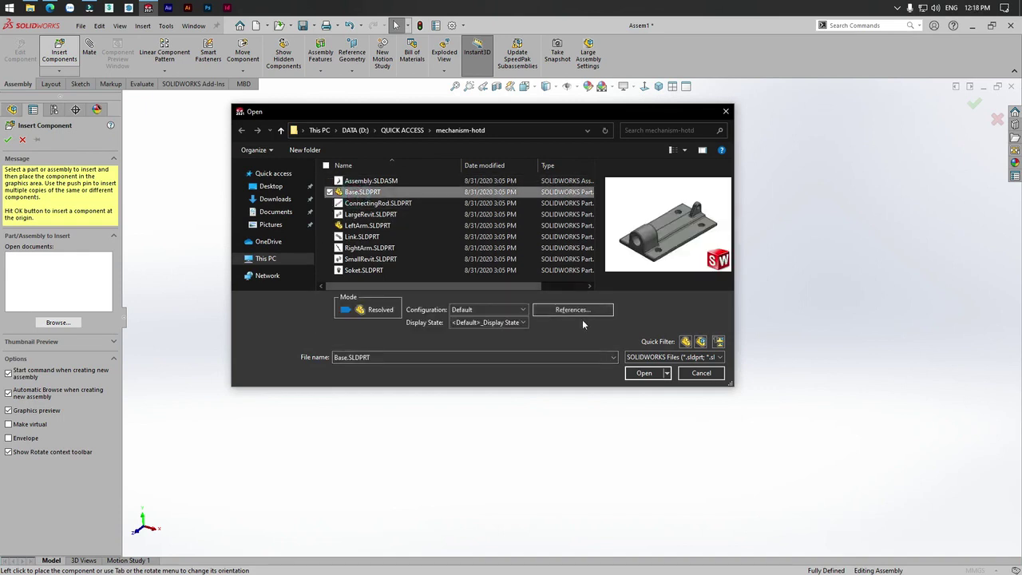
left_click(644, 373)
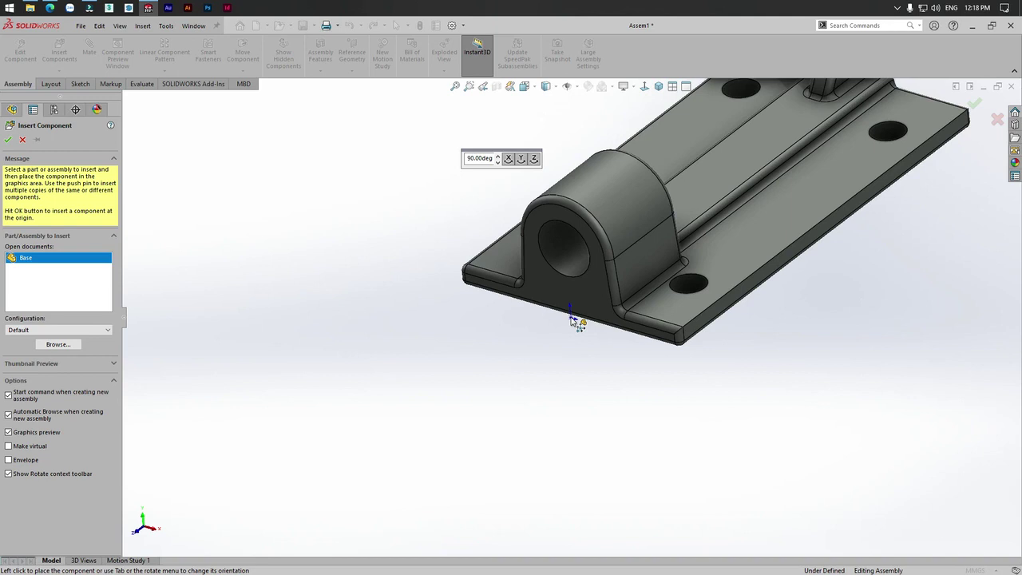
left_click(572, 320)
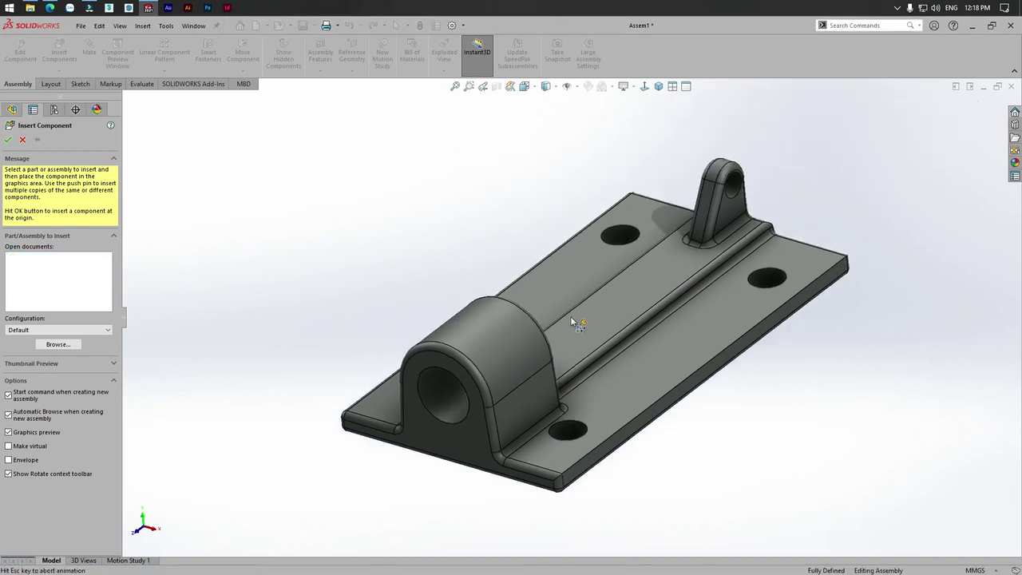
left_click(358, 212)
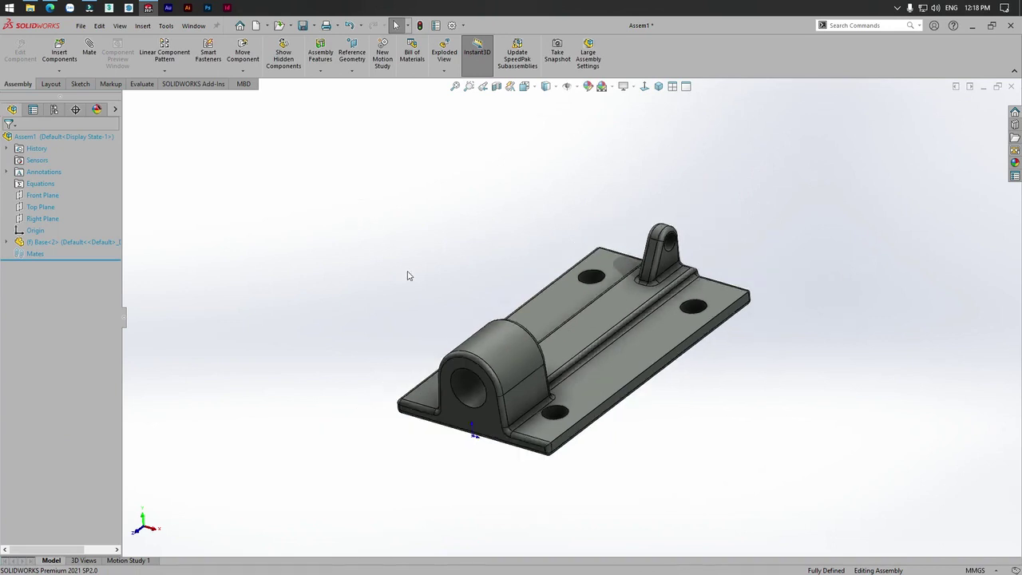
Show the Front, Top and Right planes and orbit to inspect them around the base
left_click_drag(44, 218, 46, 216)
left_click(36, 195, "shift")
mouse_move(371, 292)
middle_mouse_down()
mouse_move(387, 255)
mouse_move(351, 228)
mouse_move(328, 255)
mouse_move(83, 260)
middle_mouse_up()
left_click(21, 230)
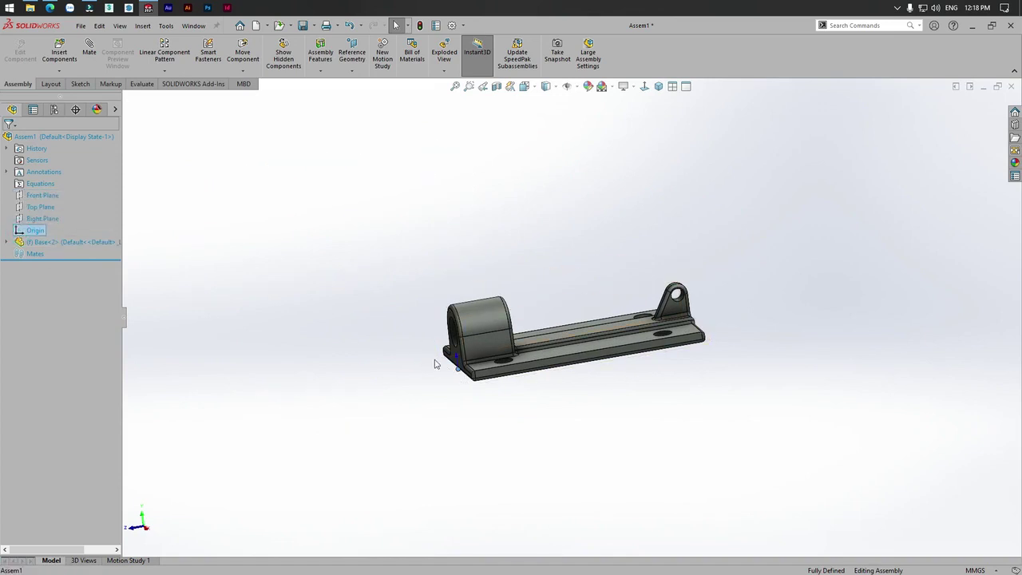
scroll(451, 351, "down", 3)
scroll(495, 335, "down", 3)
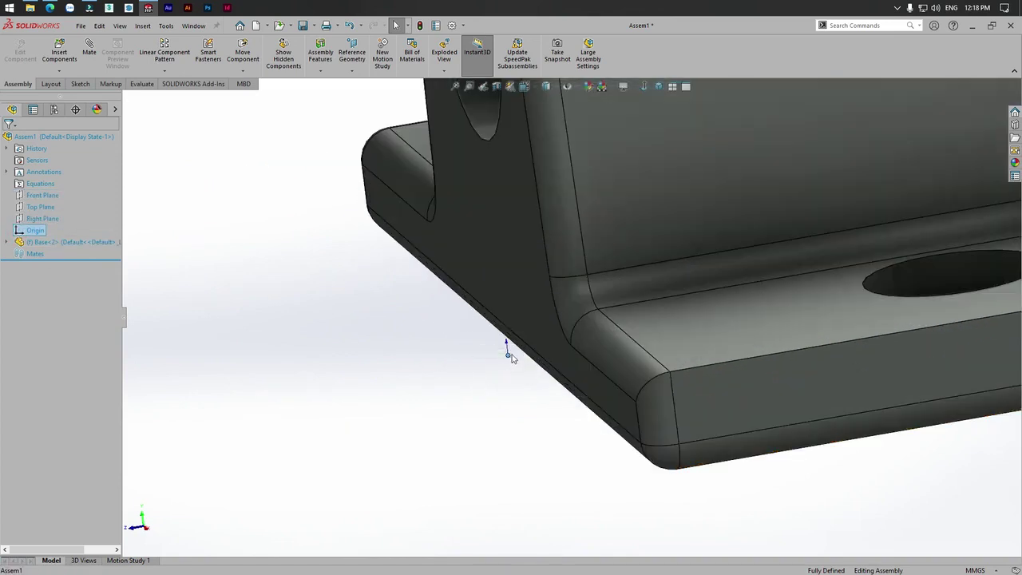
scroll(515, 359, "up", 3)
scroll(543, 343, "up", 3)
scroll(571, 364, "up", 2)
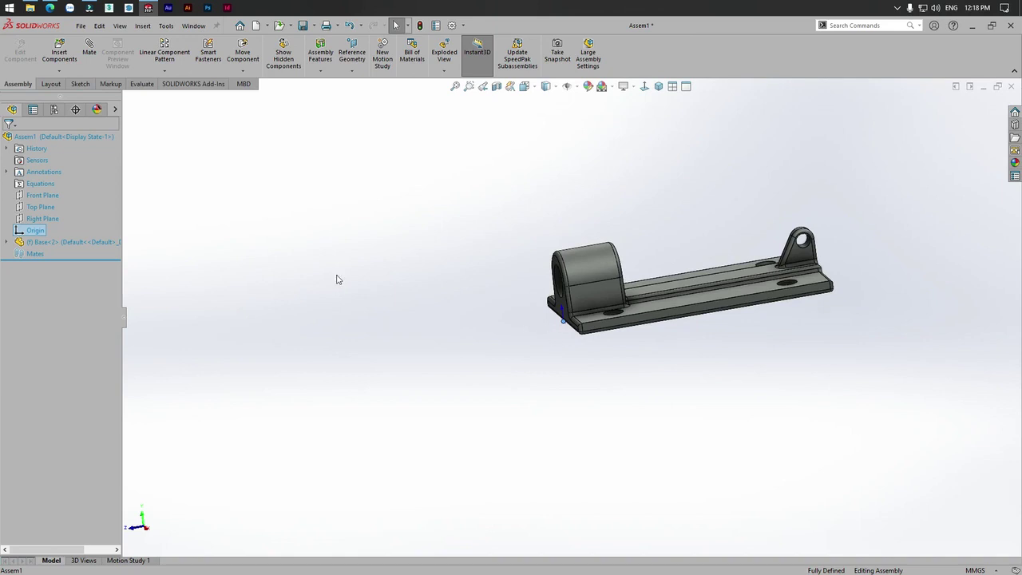
Switch to Isometric, zoom out, and review the reference planes and origin again
left_click(576, 86)
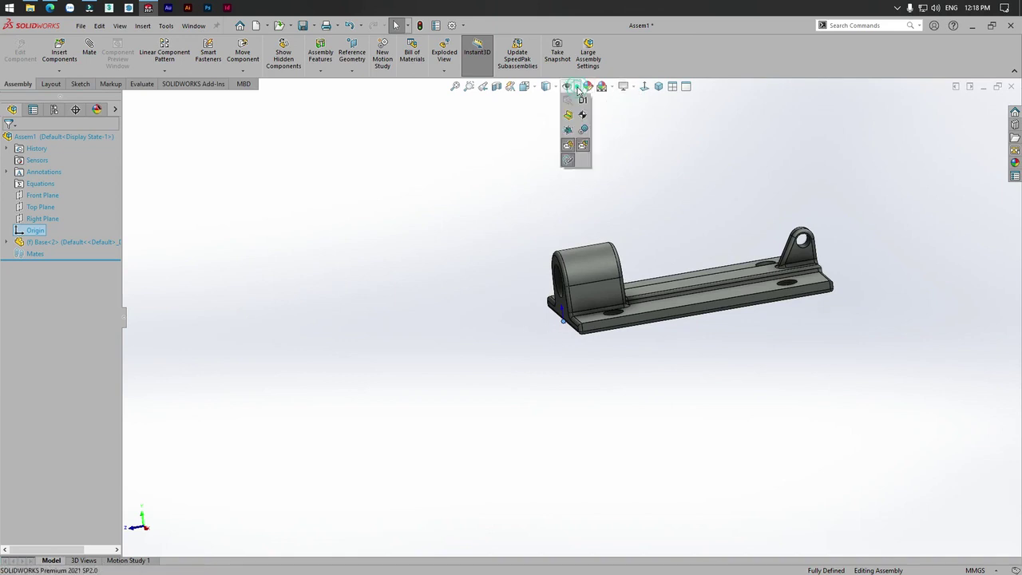
left_click(423, 183)
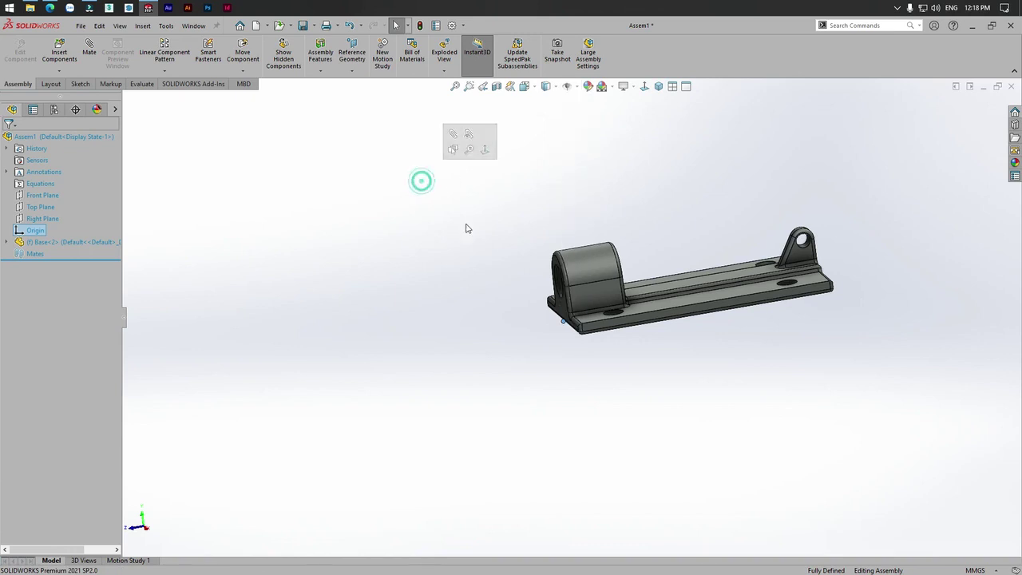
left_click(658, 86)
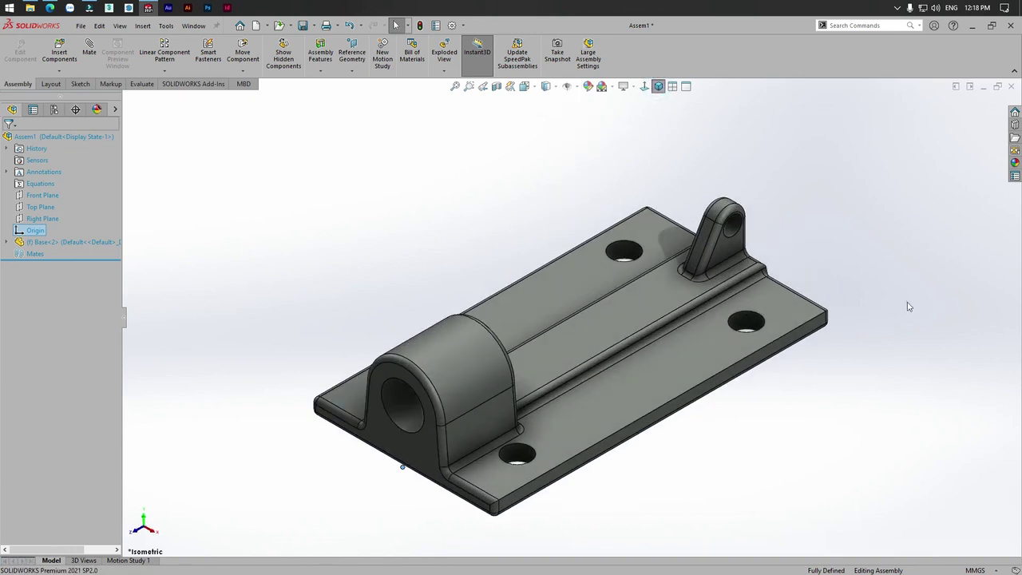
key("z")
left_click(54, 222)
left_click(40, 195, "shift")
mouse_move(363, 290)
middle_mouse_down()
mouse_move(322, 268)
mouse_move(304, 312)
mouse_move(348, 359)
mouse_move(331, 249)
middle_mouse_up()
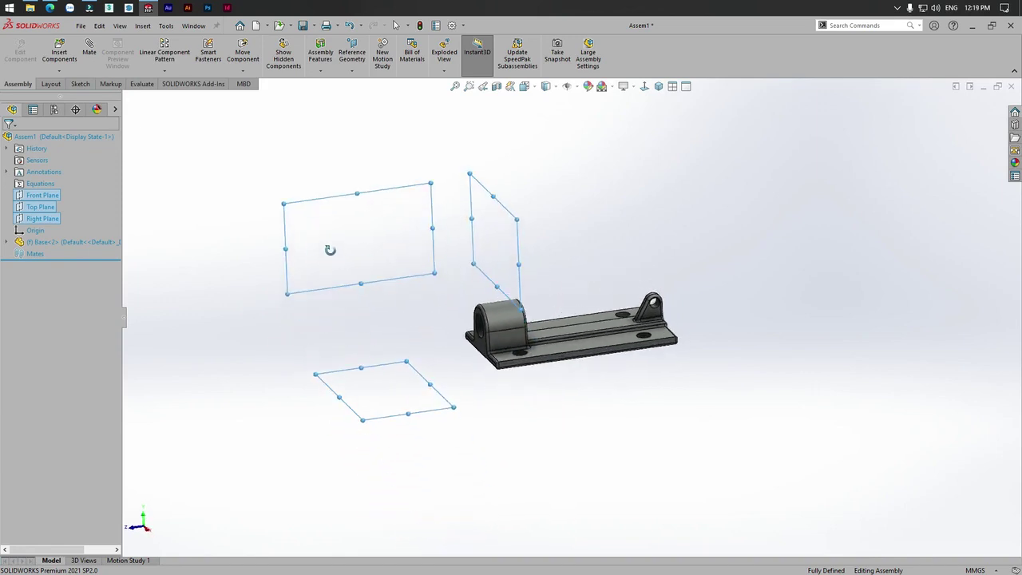
left_click(35, 230)
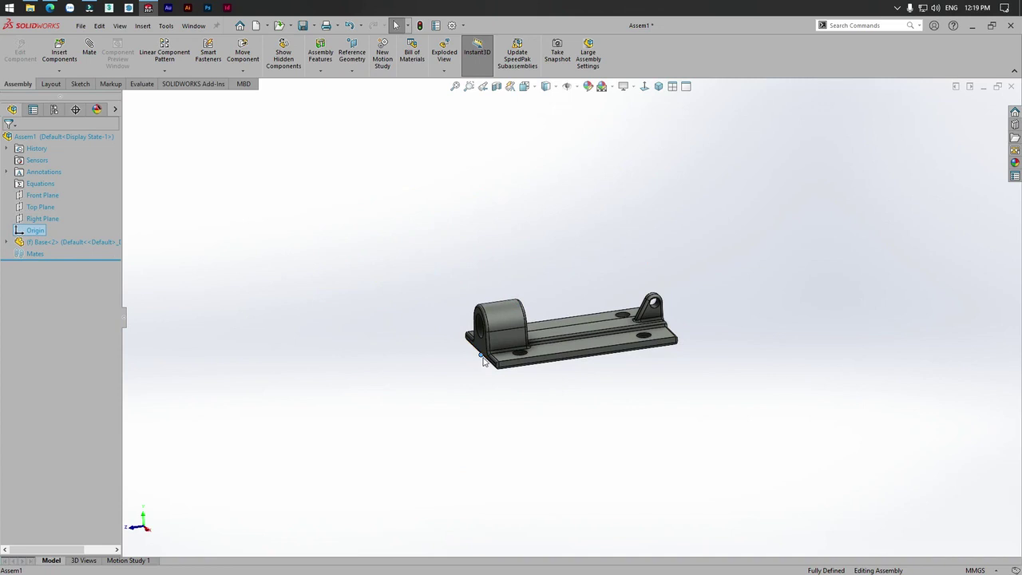
scroll(515, 374, "up", 3)
left_click(359, 335)
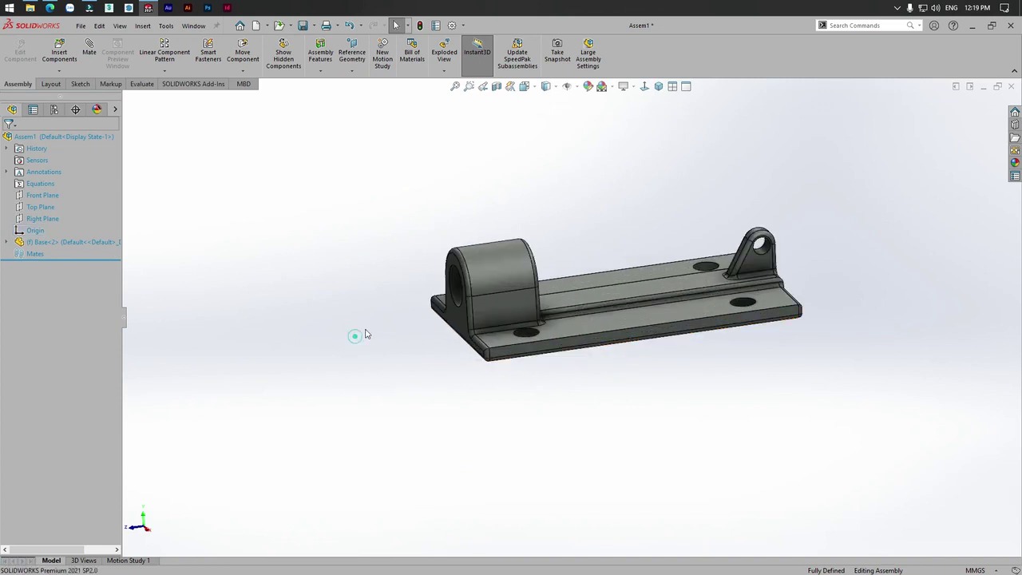
Expand Base<2>, locate the assembly origin, return to Isometric, and start Insert Components
left_click(7, 242)
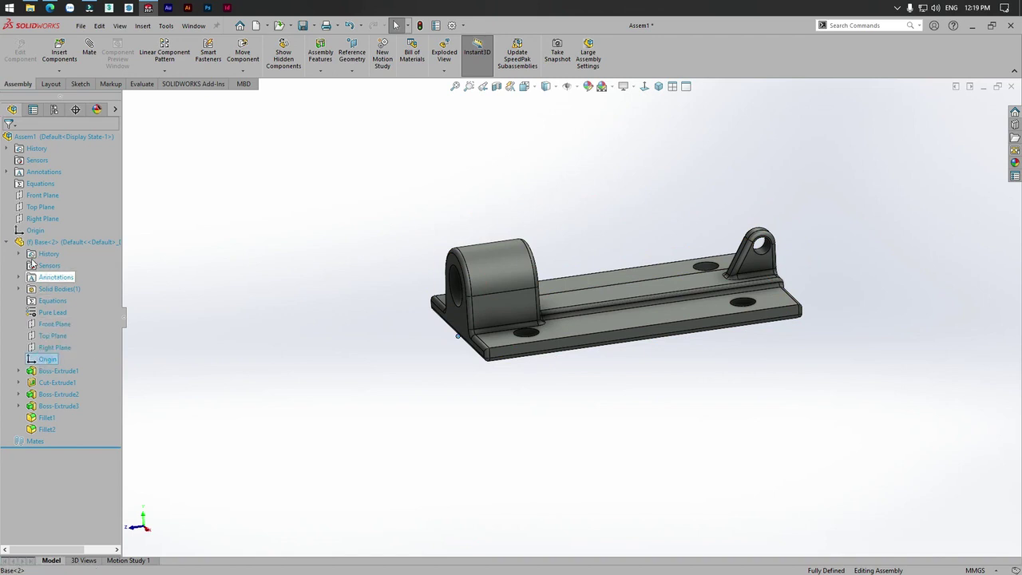
left_click(32, 231)
left_click(268, 313)
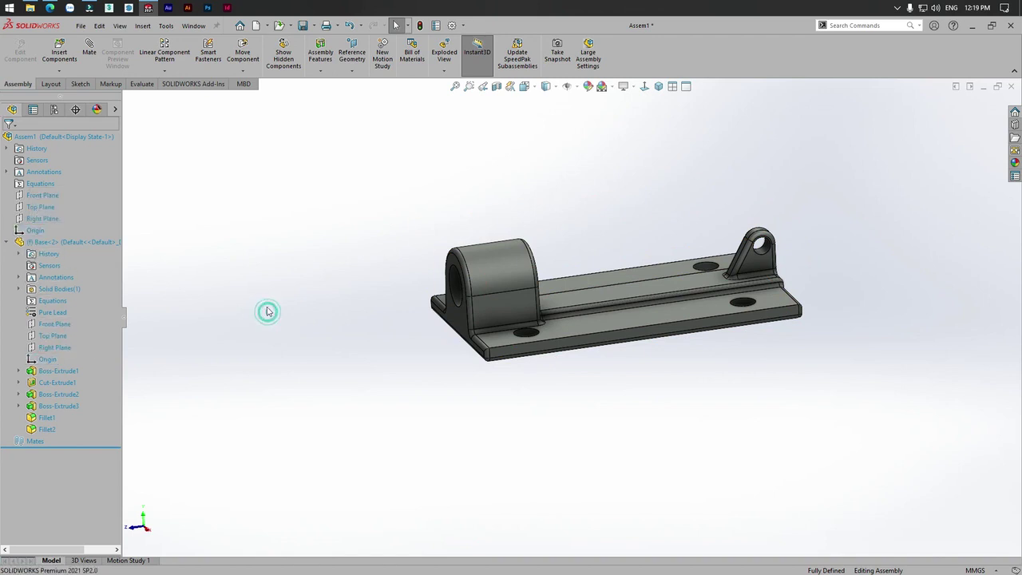
left_click(659, 87)
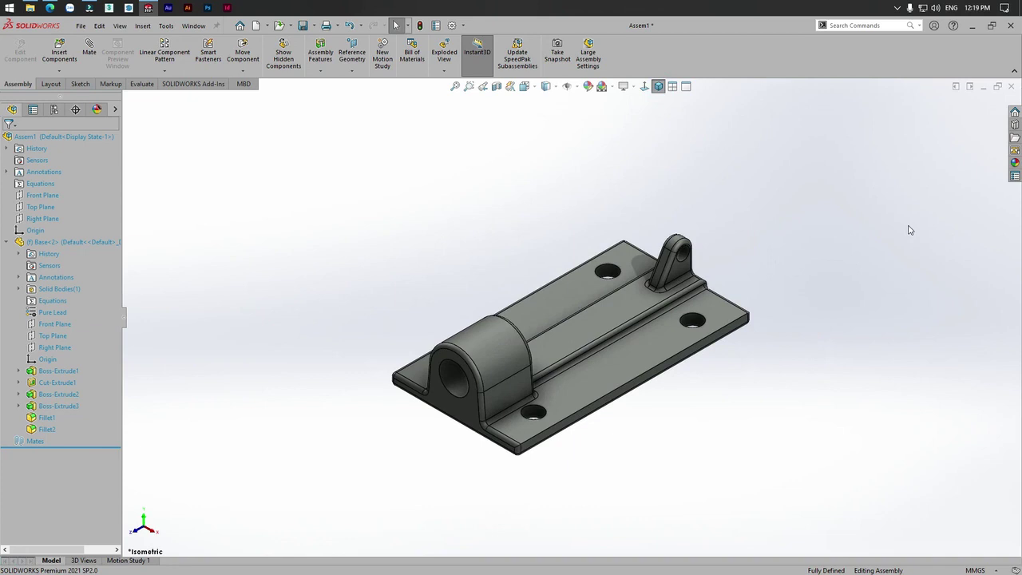
left_click(60, 52)
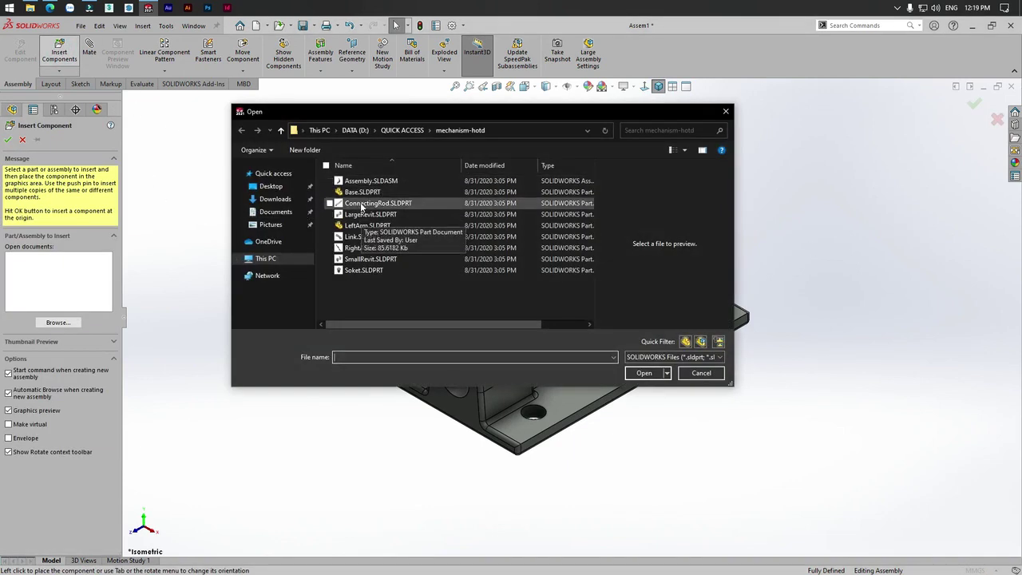
Insert ConnectingRod.SLDPRT above Base<2> as ConnectingRod<2> and recentre the view
left_click(361, 203)
left_click(643, 373)
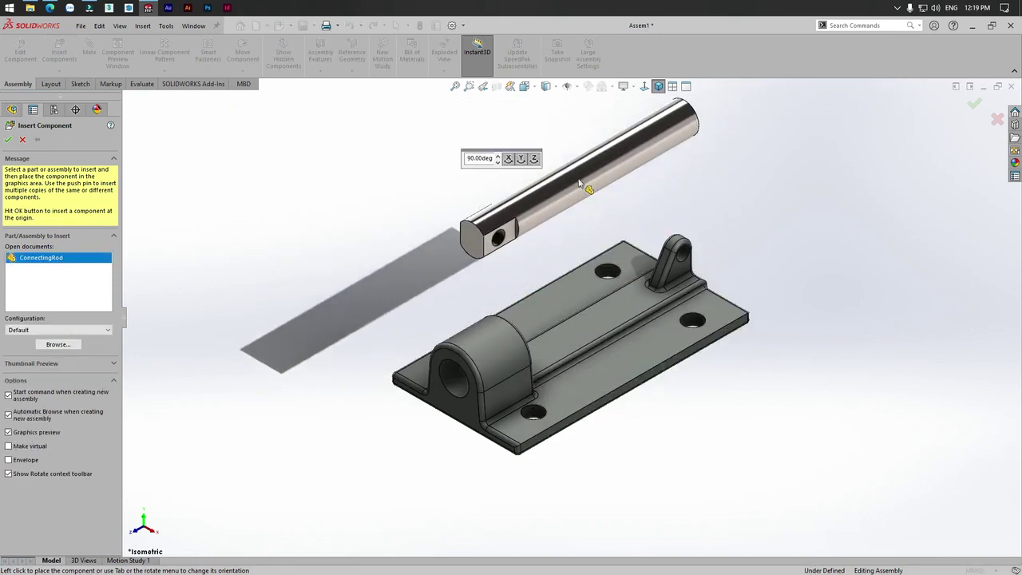
left_click(786, 252)
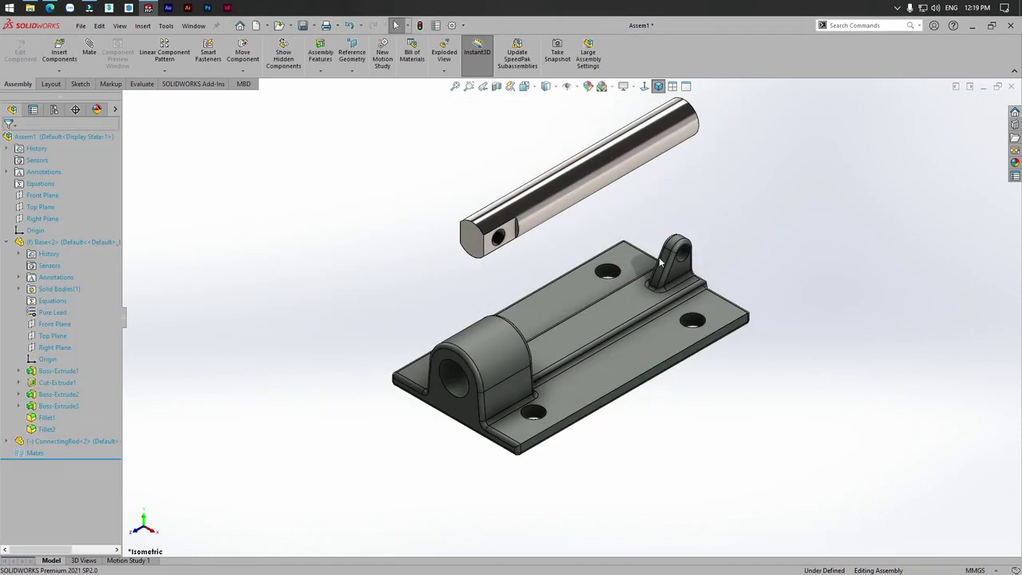
scroll(679, 213, "up", 1)
scroll(652, 209, "down", 2)
middle_click_drag(675, 224, 691, 239, "ctrl")
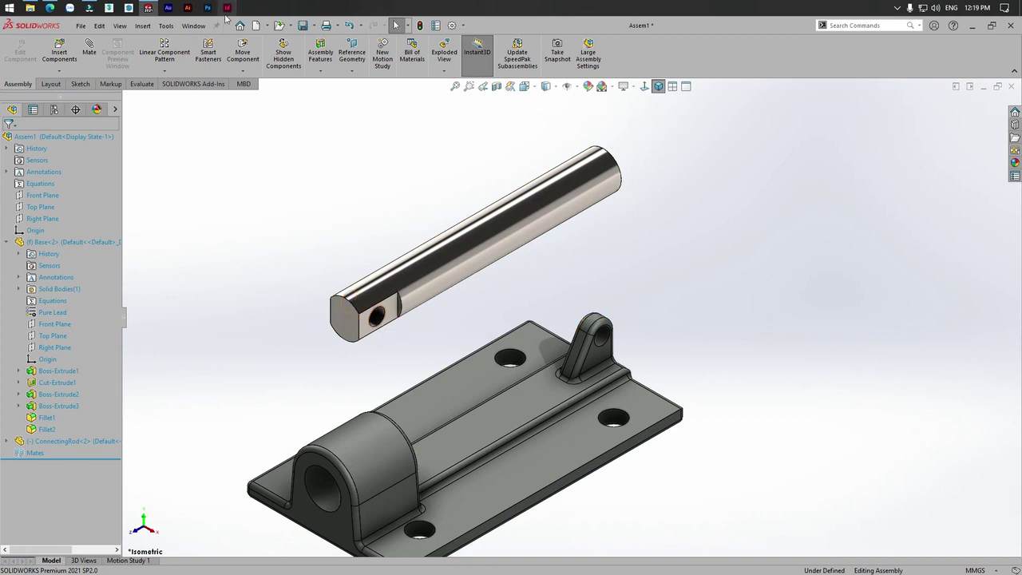
Preview the finished clamp assembly file in mechanism-hotd, then minimize File Explorer
left_click(29, 8)
left_click(352, 104)
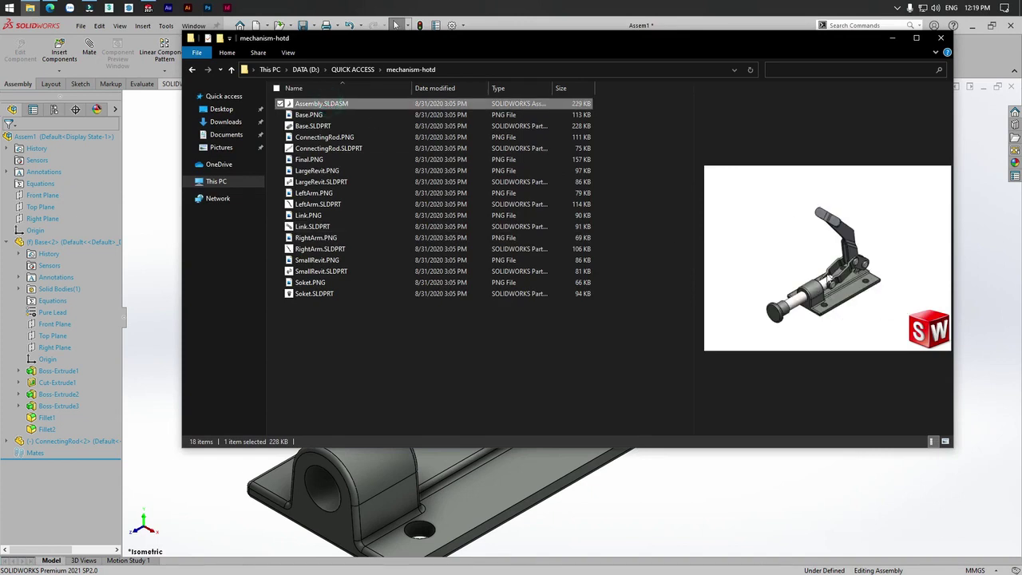
left_click(892, 38)
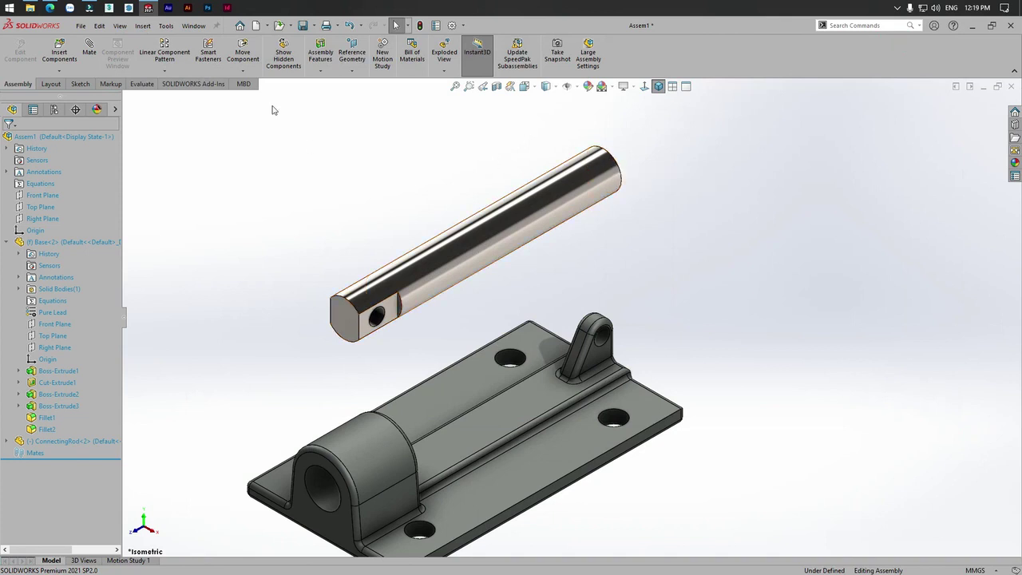
Rotate ConnectingRod<2> end-for-end so its drilled end faces the base lug, then zoom to fit
left_click(243, 71)
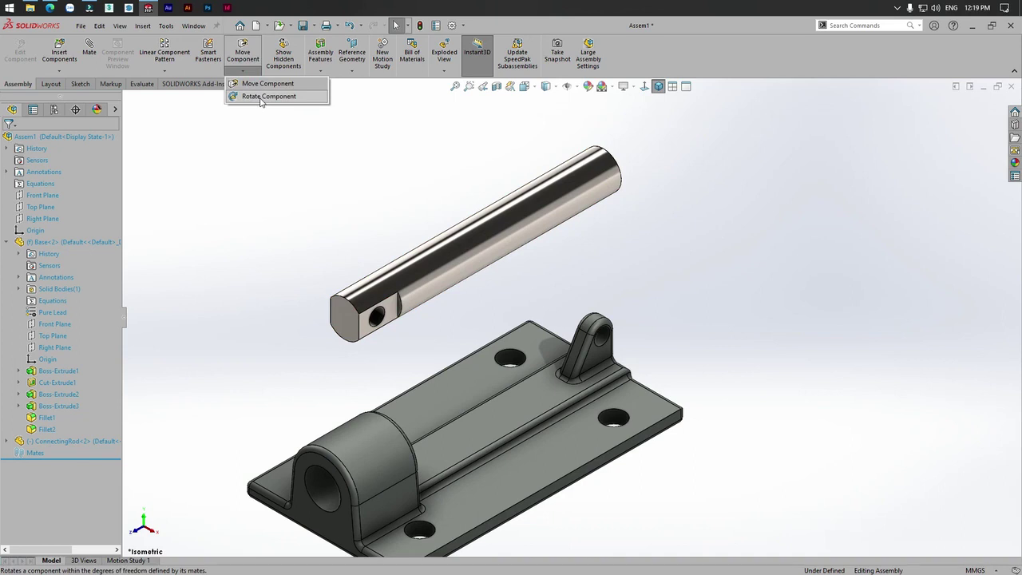
left_click(260, 96)
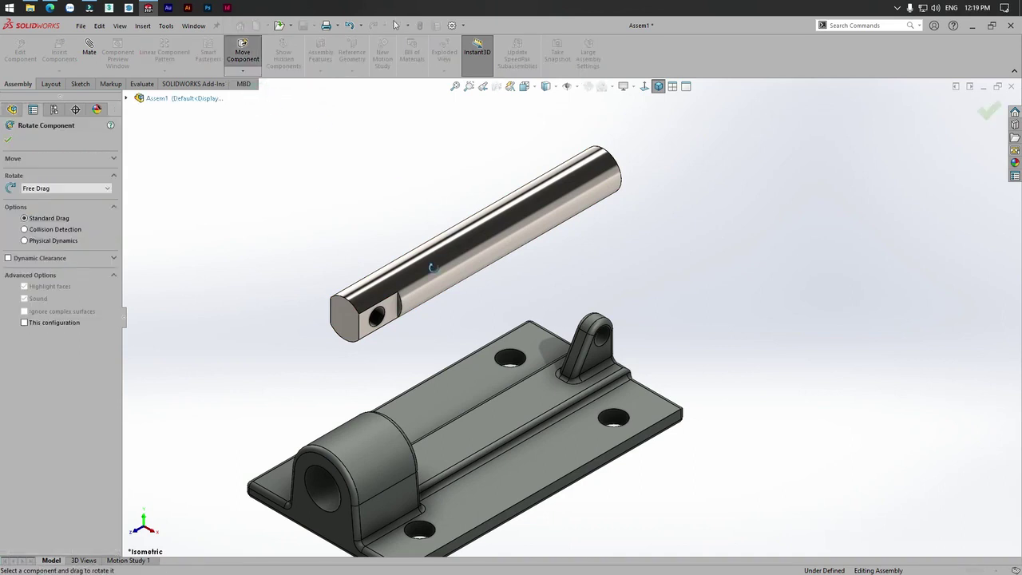
mouse_move(423, 275)
left_mouse_down()
mouse_move(659, 263)
mouse_move(673, 315)
mouse_move(657, 313)
left_mouse_up()
left_click_drag(591, 200, 611, 179)
left_click(8, 140)
left_click(315, 156)
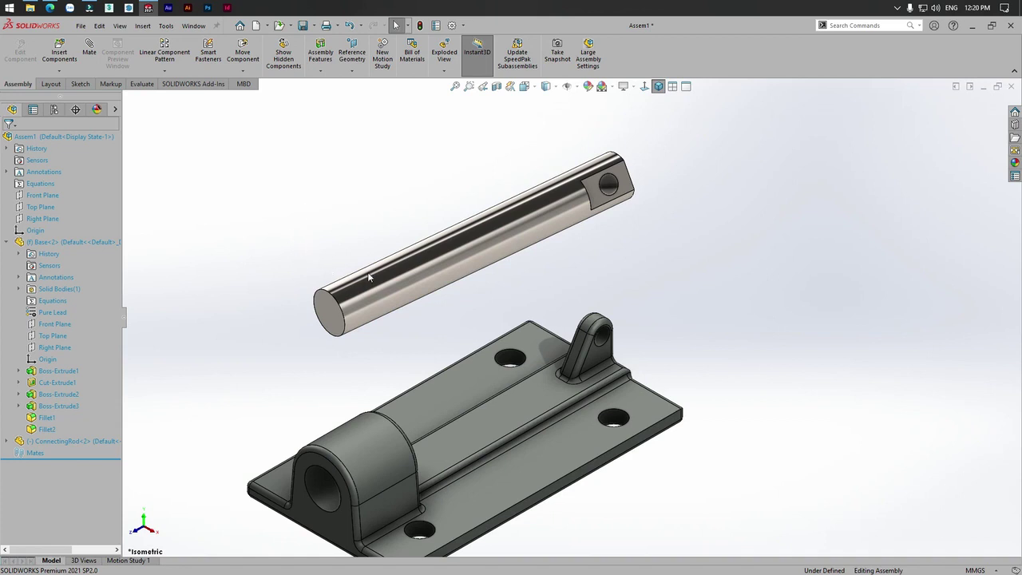
key("f")
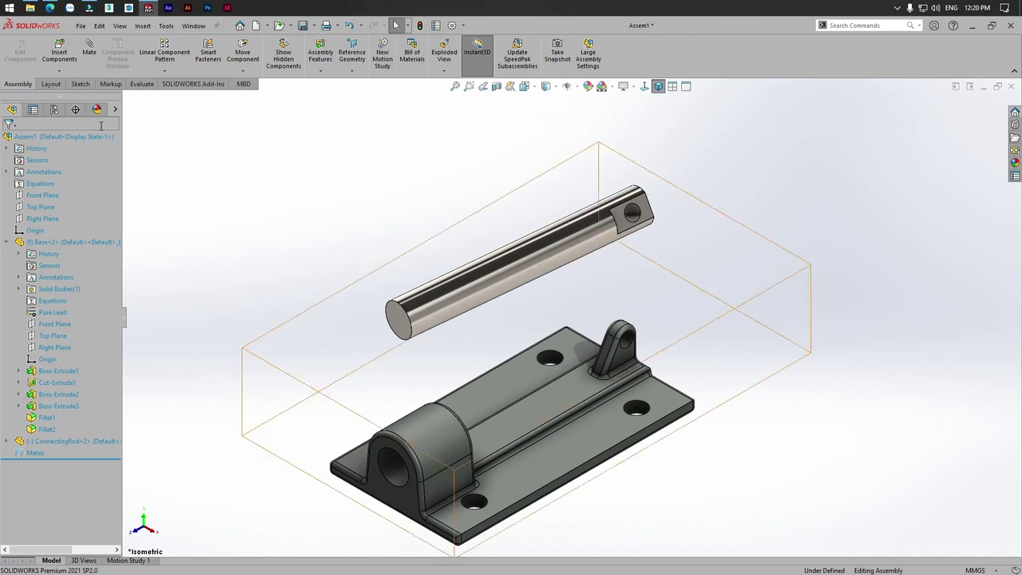
Open the Mate PropertyManager to join the rod to the base
left_click(90, 49)
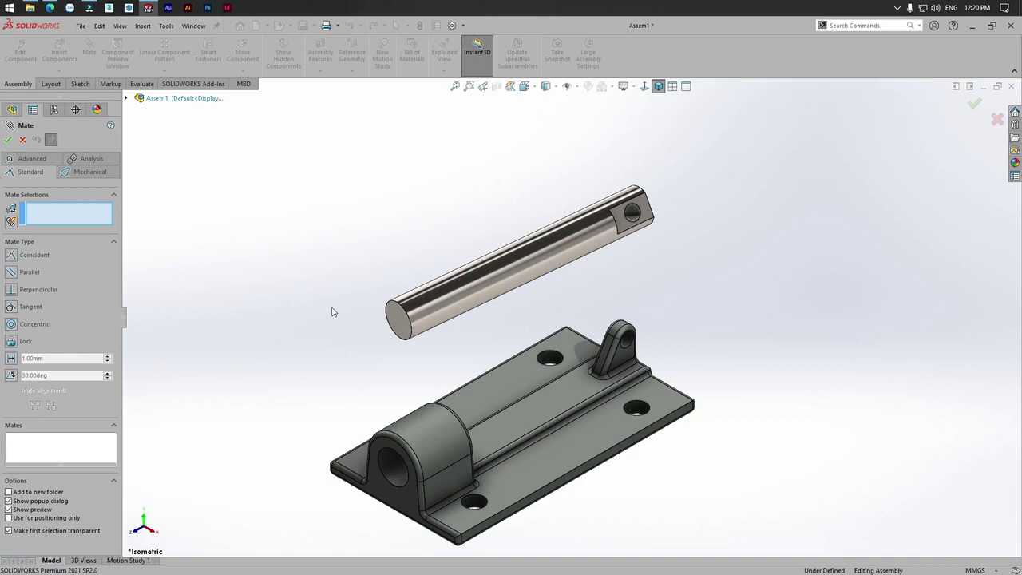
Add Concentric1 between the rod's cylindrical face and the base barrel hole
left_click(439, 318)
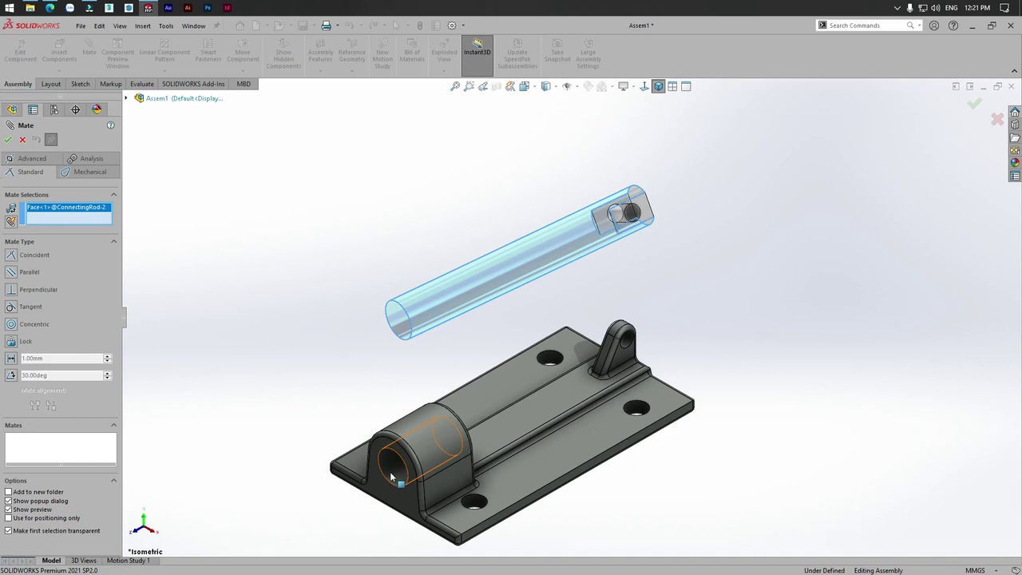
left_click(390, 475)
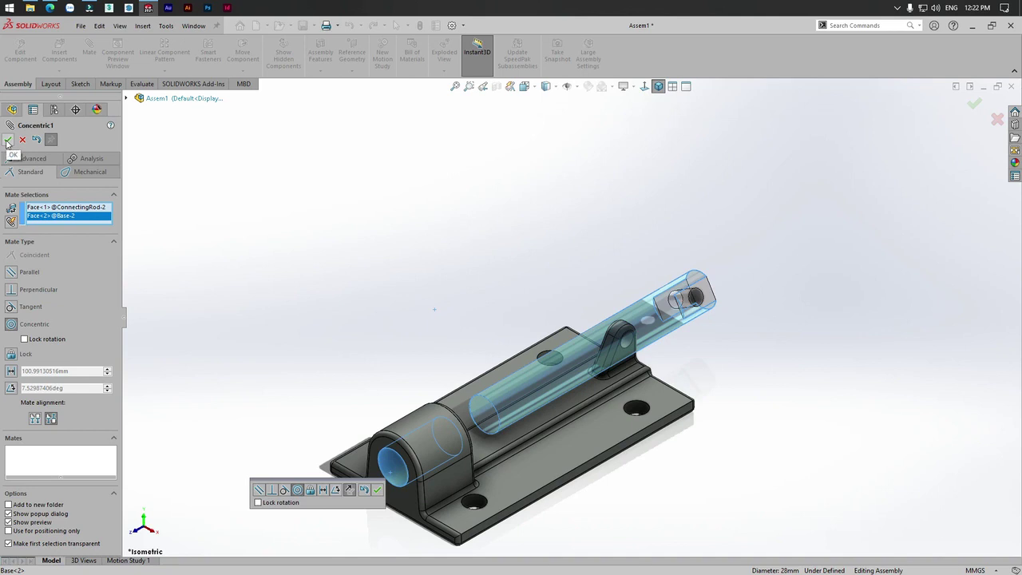
left_click(379, 490)
Select the rod's flat face and the base's side face for a parallel mate
mouse_move(548, 397)
left_mouse_down()
mouse_move(335, 467)
mouse_move(571, 106)
mouse_move(543, 221)
mouse_move(607, 203)
mouse_move(602, 236)
left_mouse_up()
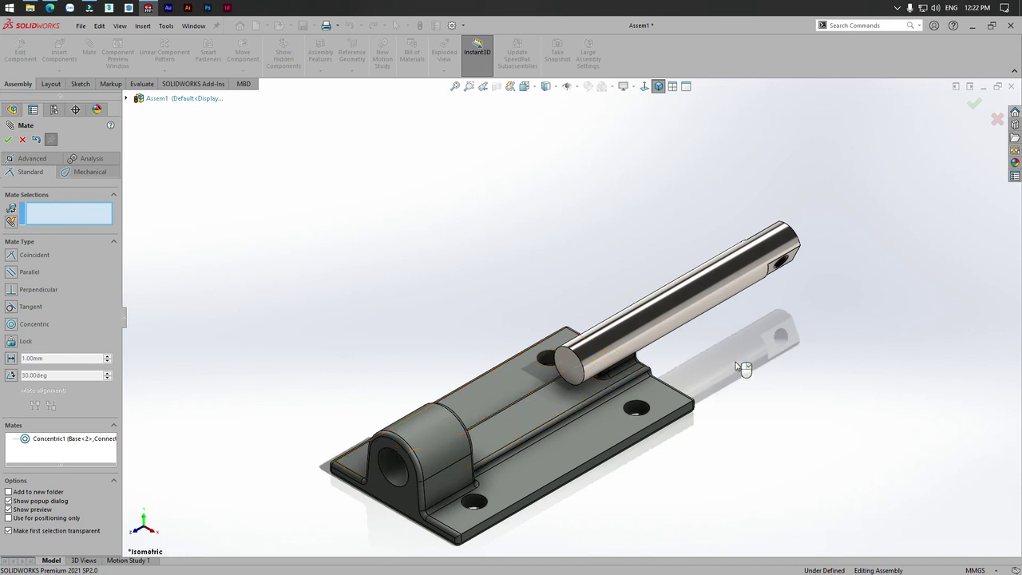
scroll(823, 304, "down", 1)
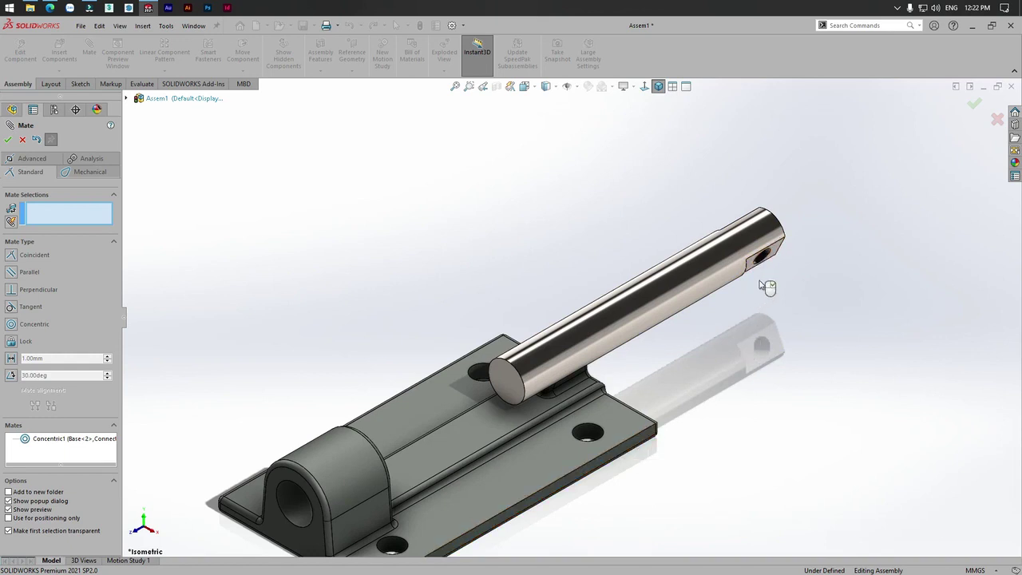
left_click(776, 254)
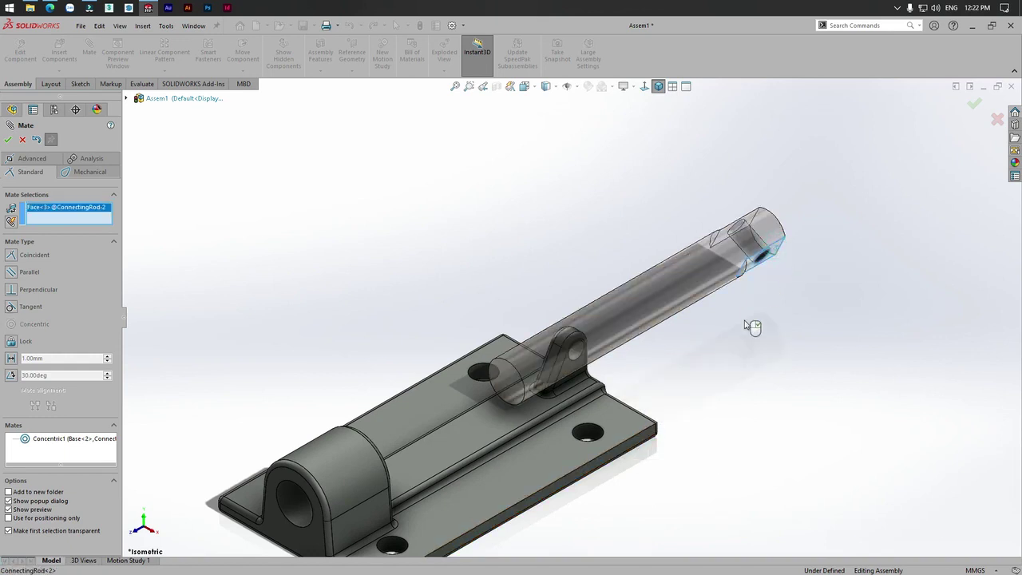
left_click(653, 439)
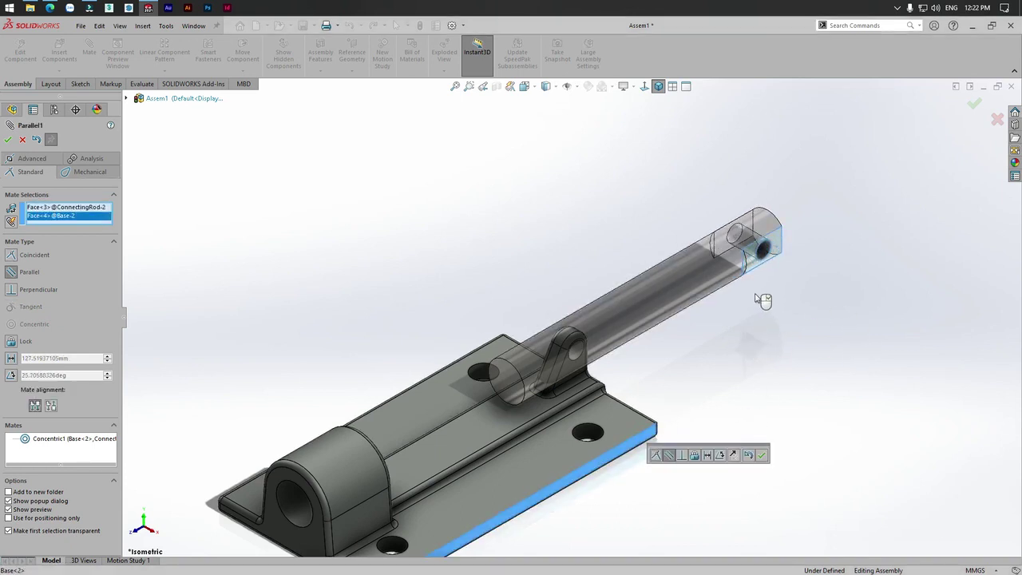
key("z")
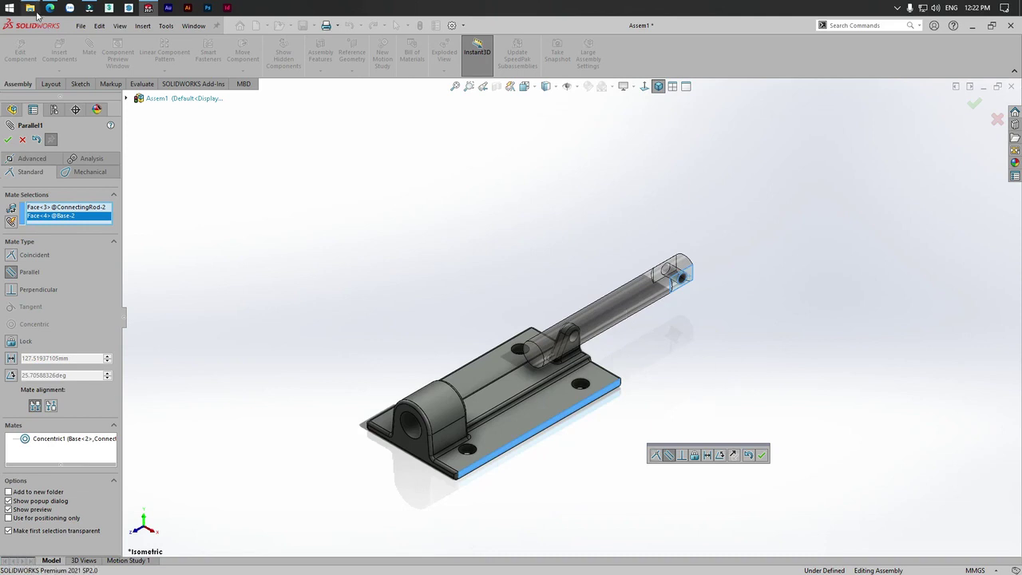
left_click(32, 10)
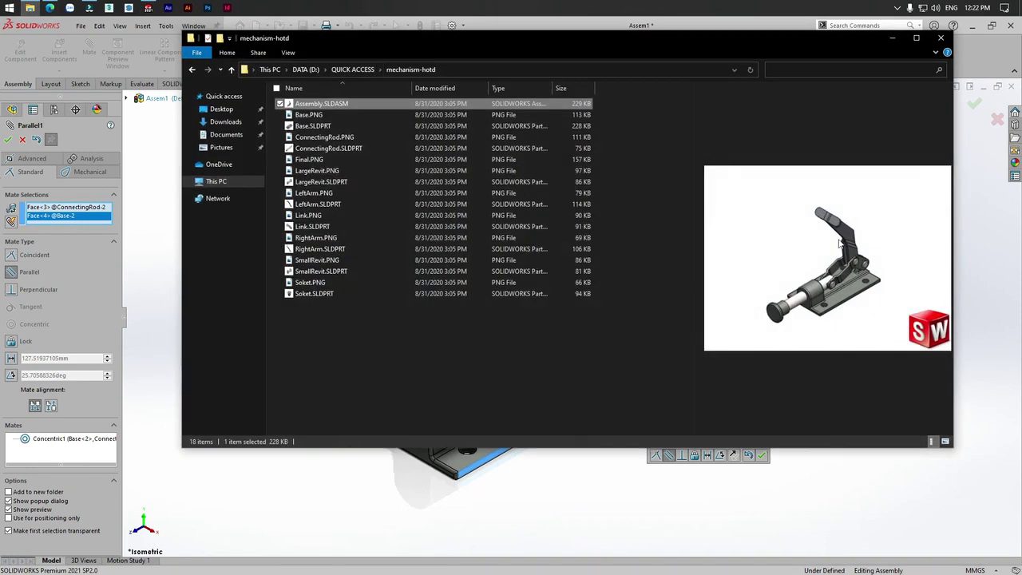
left_click(892, 42)
Accept the Parallel1 mate, slide the rod into the barrel, and close the Mate tool
left_click(763, 454)
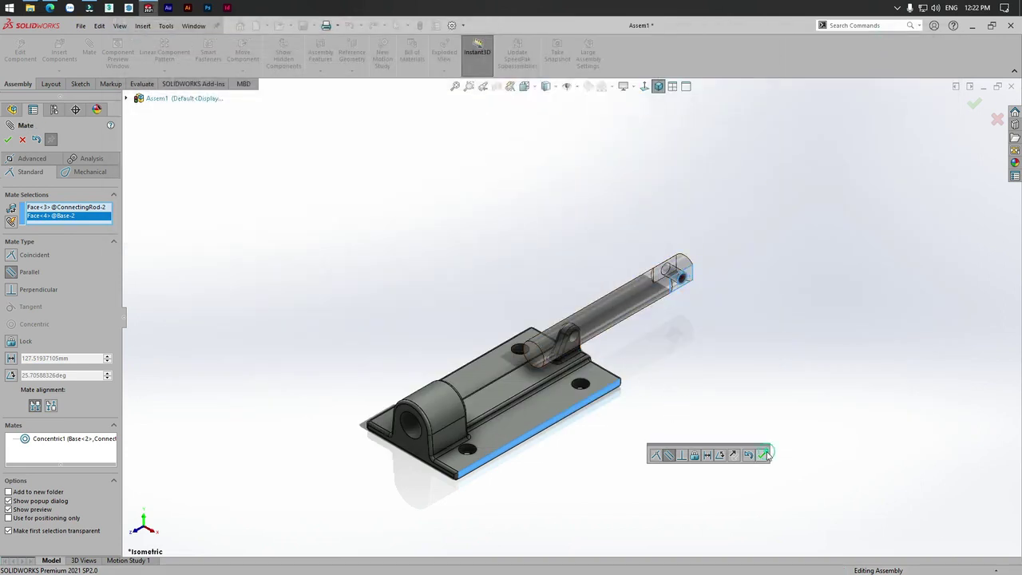
left_click(765, 454)
left_click_drag(618, 303, 415, 413)
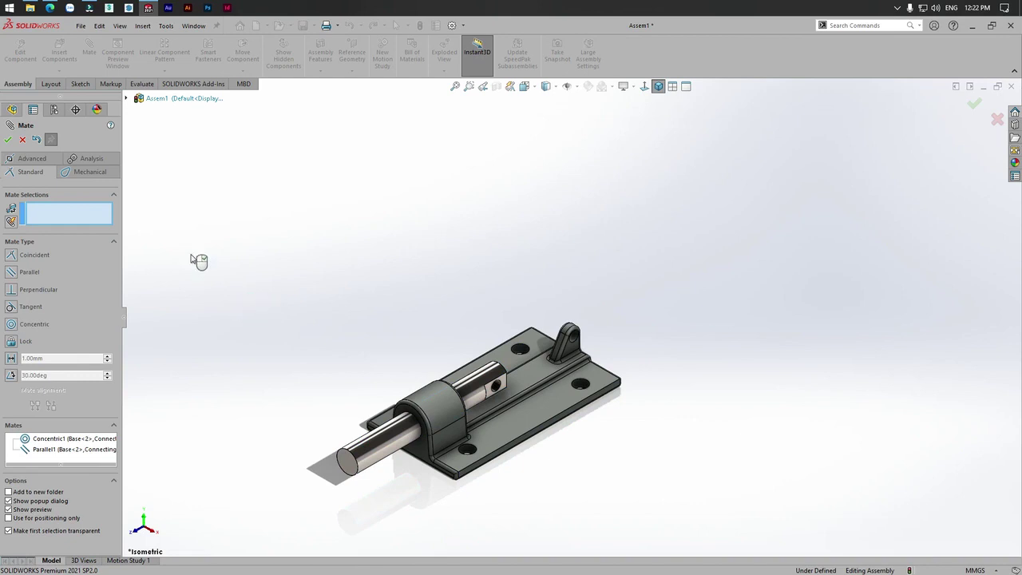
left_click(8, 139)
left_click(91, 138)
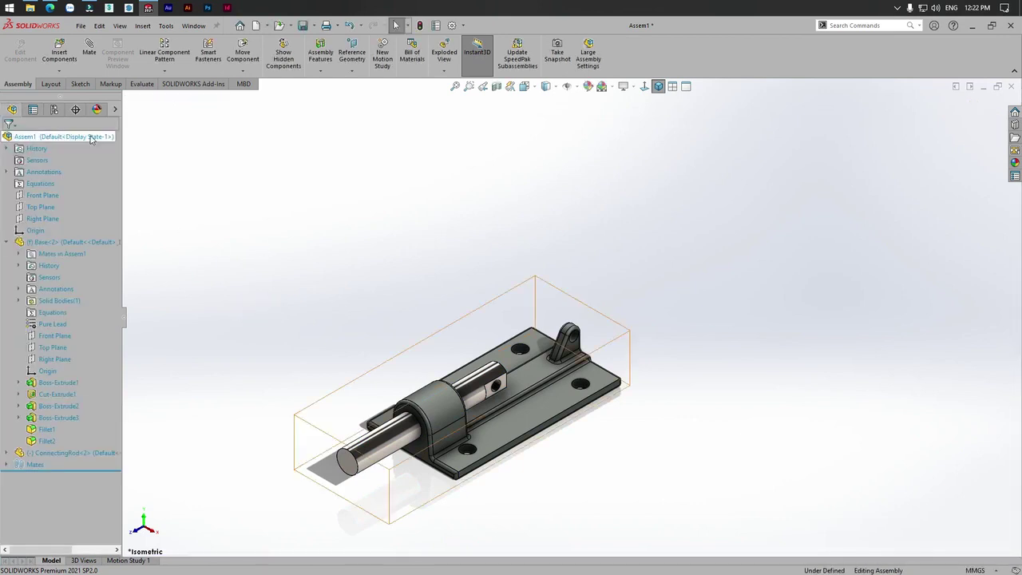
Start Insert Components to browse the mechanism-hotd part files
left_click(59, 53)
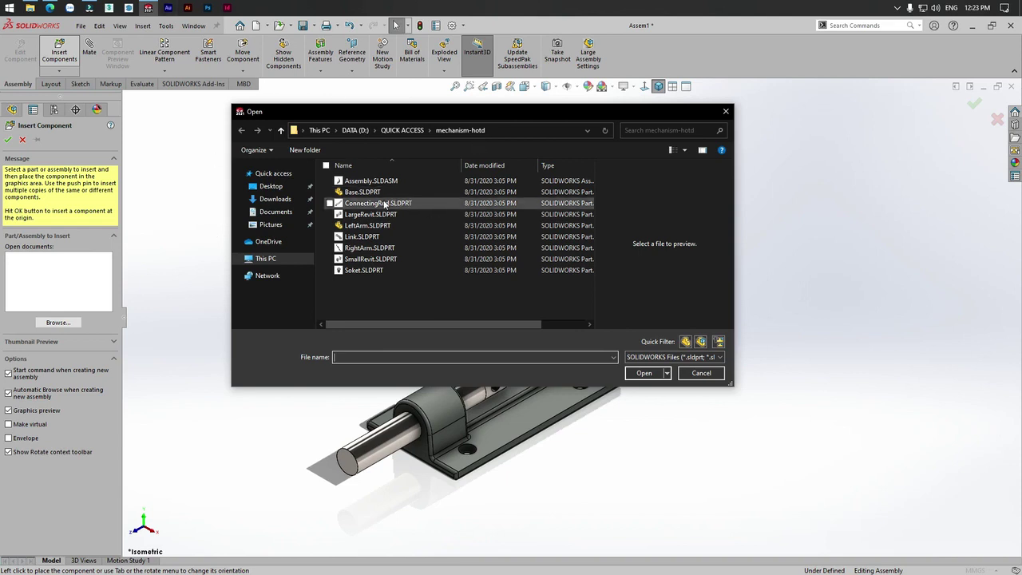
Insert LeftArm.SLDPRT, turn it with five 90° Y rotations, and place it above the base
left_click(372, 240)
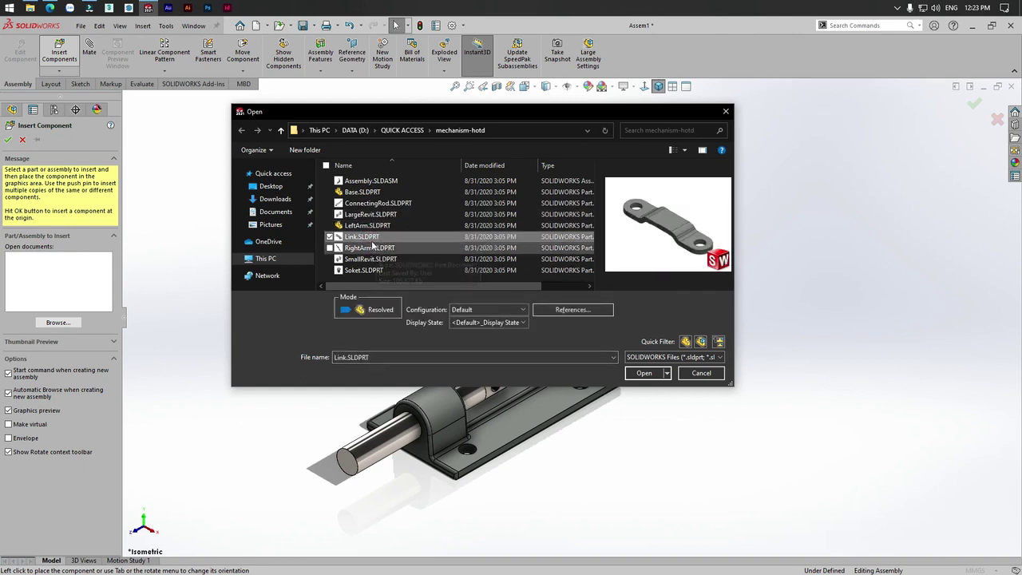
left_click(369, 226)
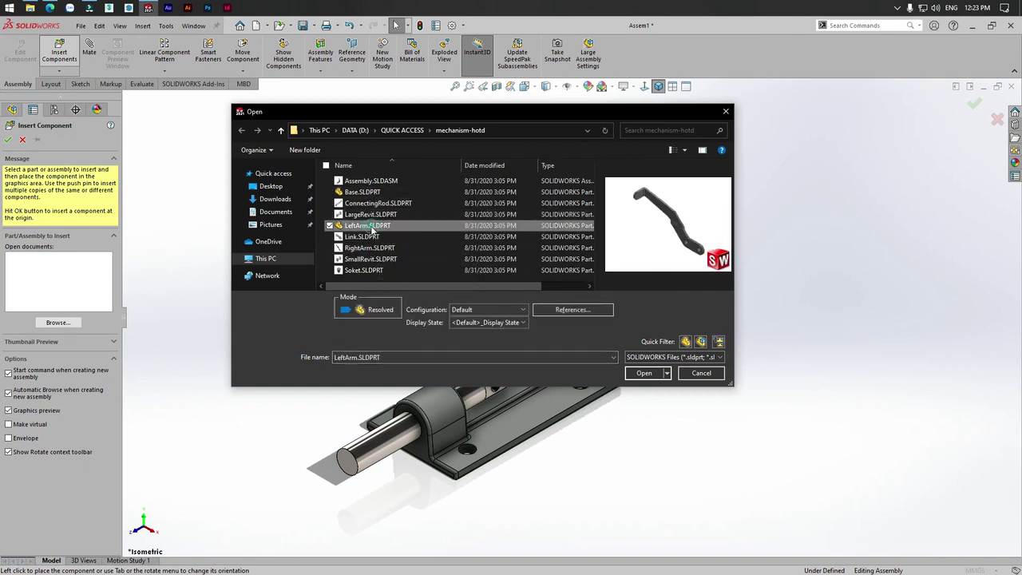
left_click(644, 374)
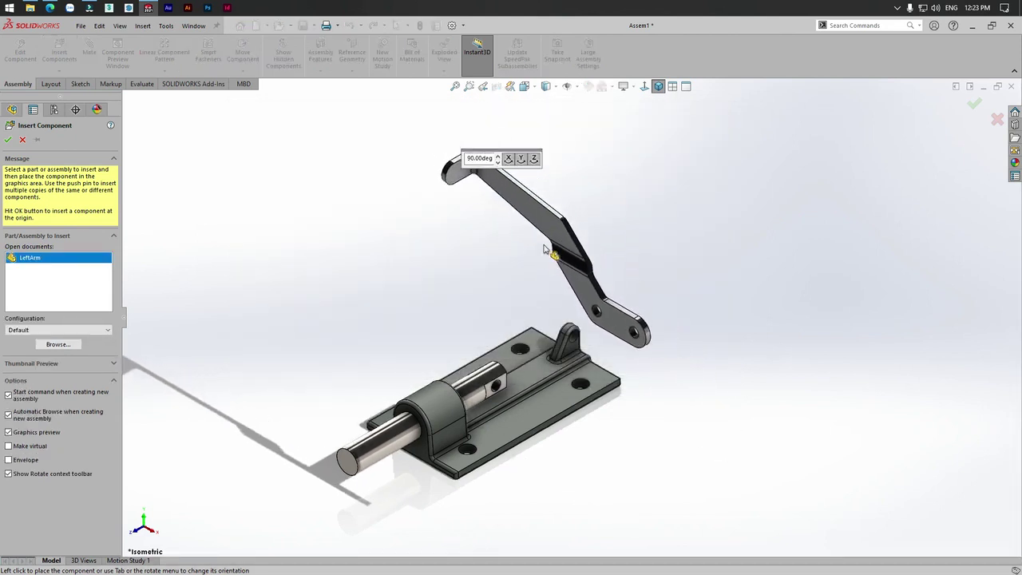
key("Tab")
key("Tab")
key("Tab")
key("Tab")
key("Tab")
key("Tab")
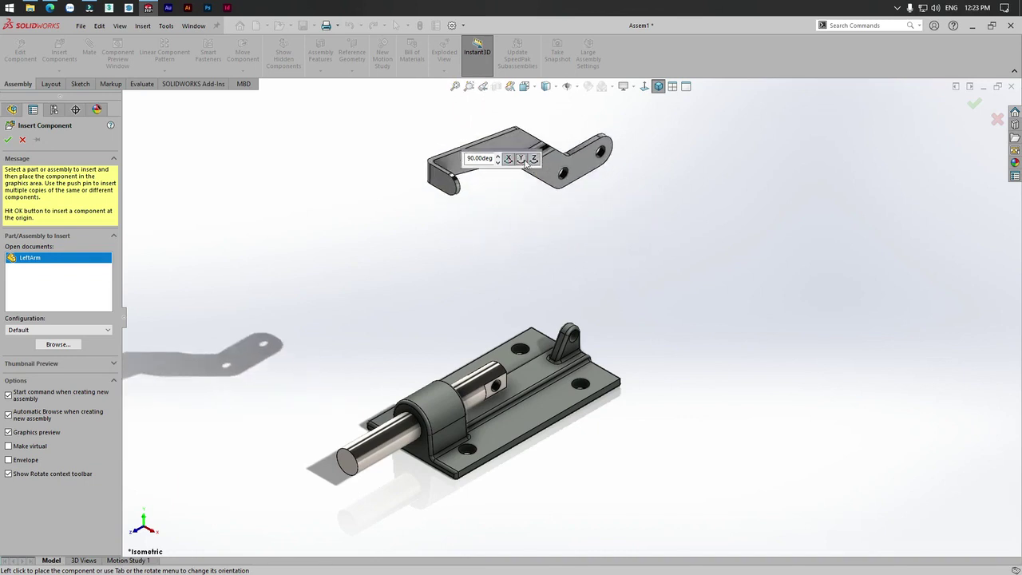
left_click(521, 159)
left_click(520, 159)
left_click(520, 159)
left_click(520, 159)
left_click(521, 159)
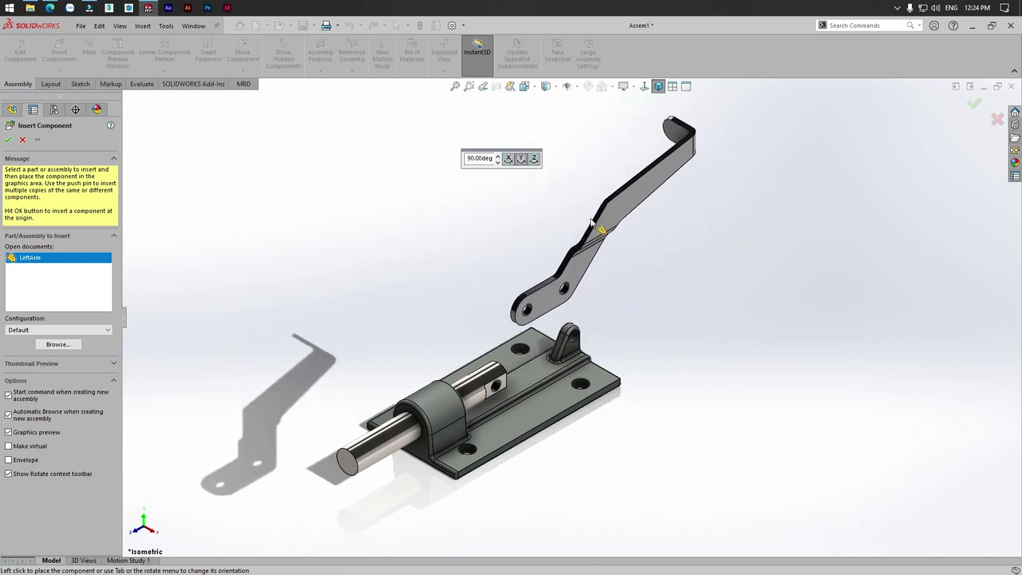
left_click(572, 232)
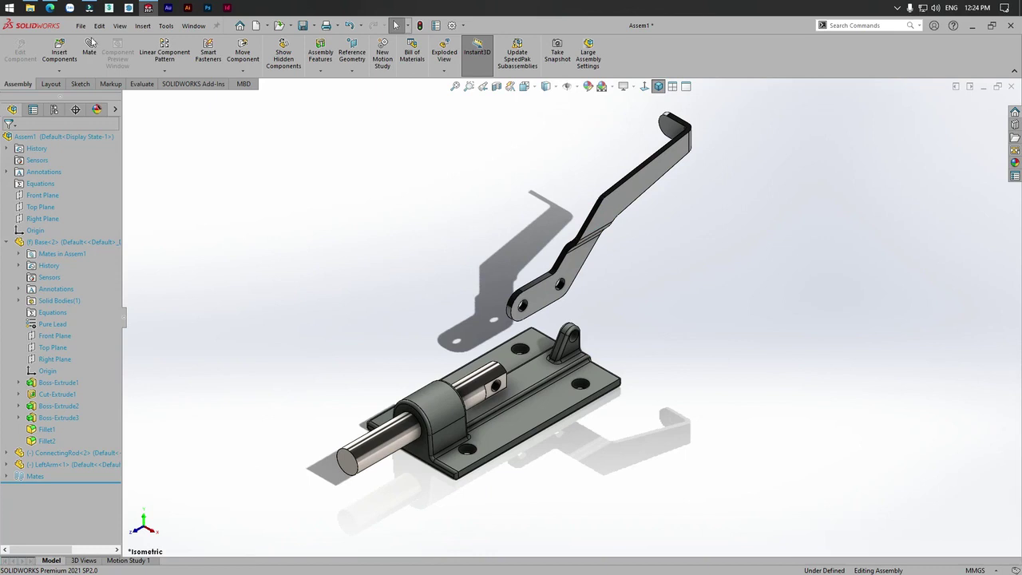
Free-rotate LeftArm<1> so its end holes hang down toward the base lug
left_click(32, 8)
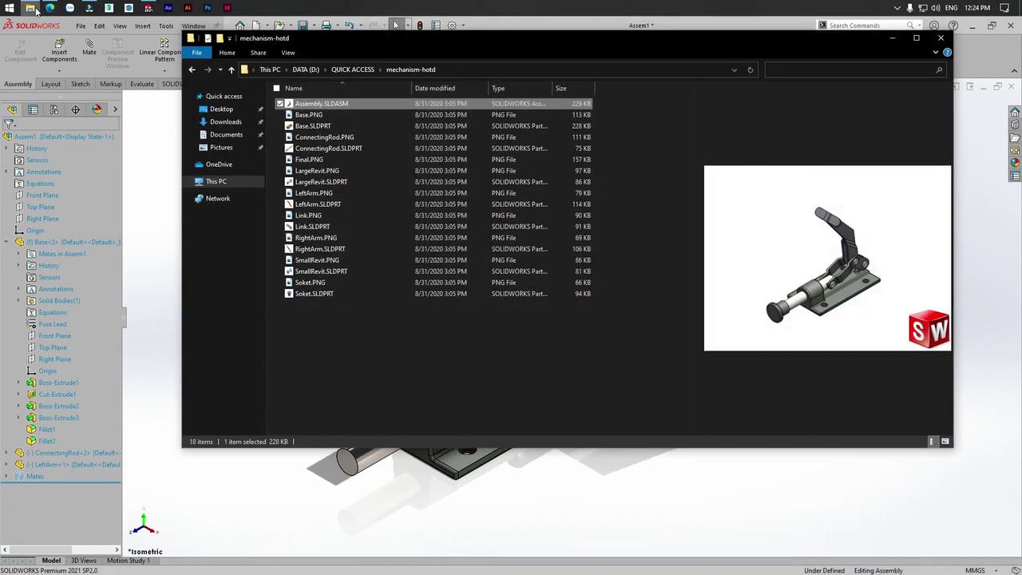
left_click(36, 10)
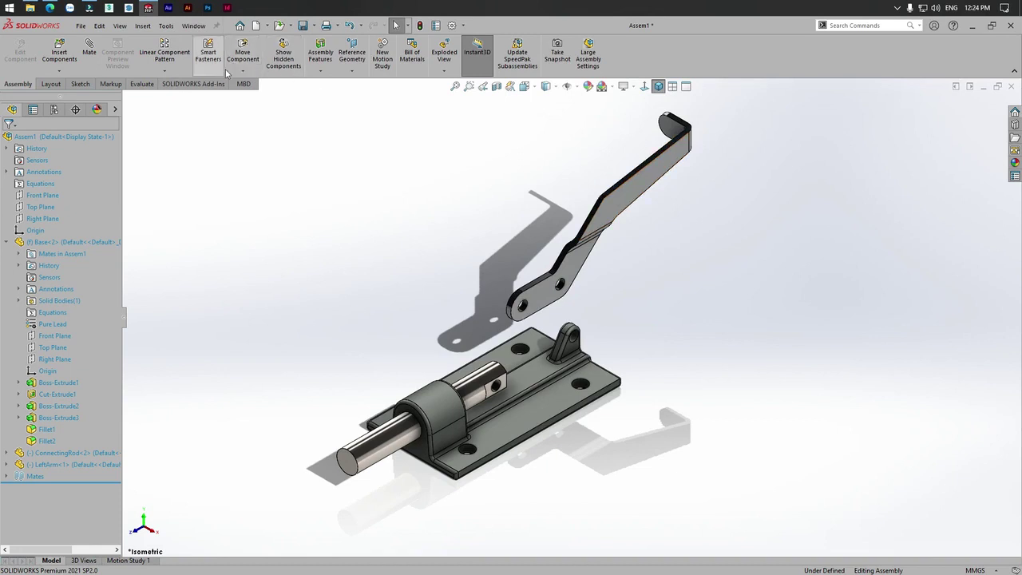
left_click(249, 73)
left_click(269, 96)
mouse_move(577, 266)
left_mouse_down()
mouse_move(716, 269)
mouse_move(793, 404)
left_mouse_up()
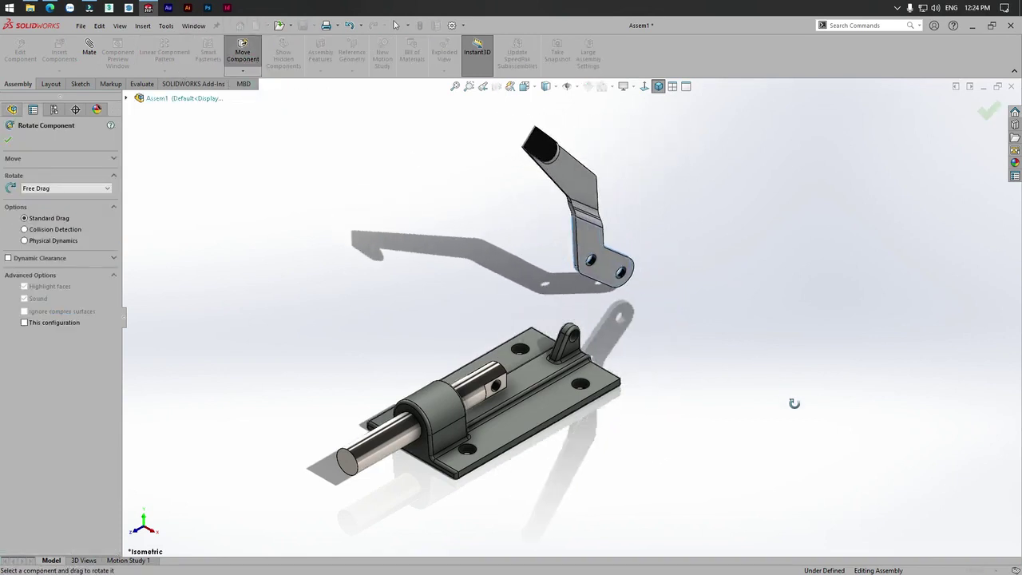
key("Escape")
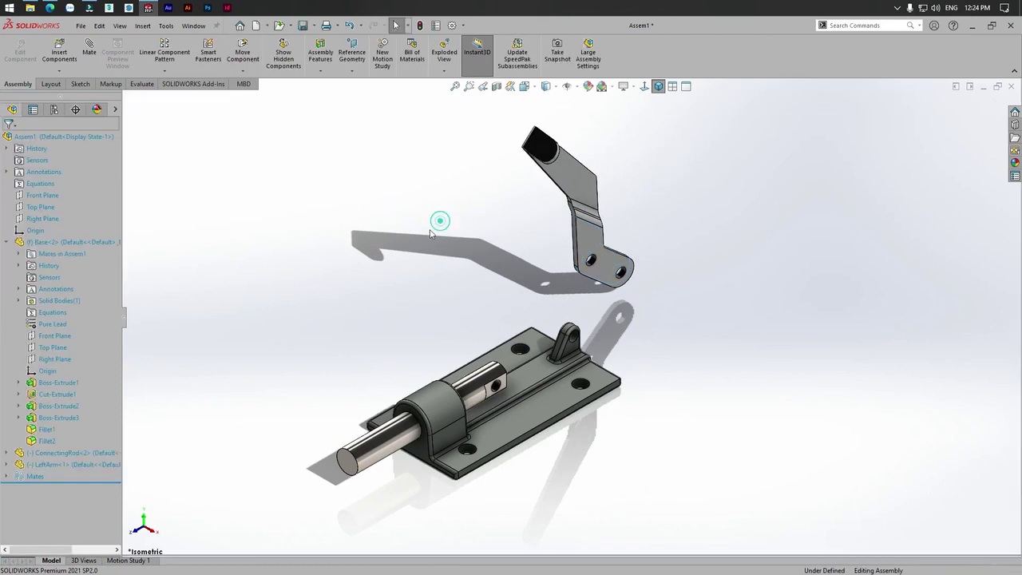
scroll(705, 303, "down", 2)
scroll(577, 337, "down", 2)
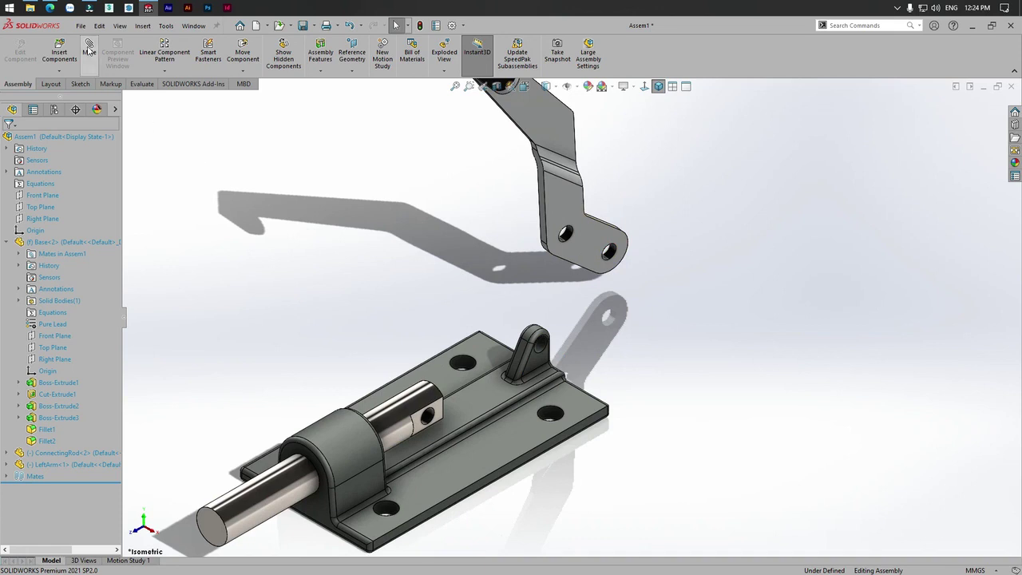
Make the arm's end hole concentric with the base lug hole (Concentric2)
left_click(610, 254)
left_click(541, 351)
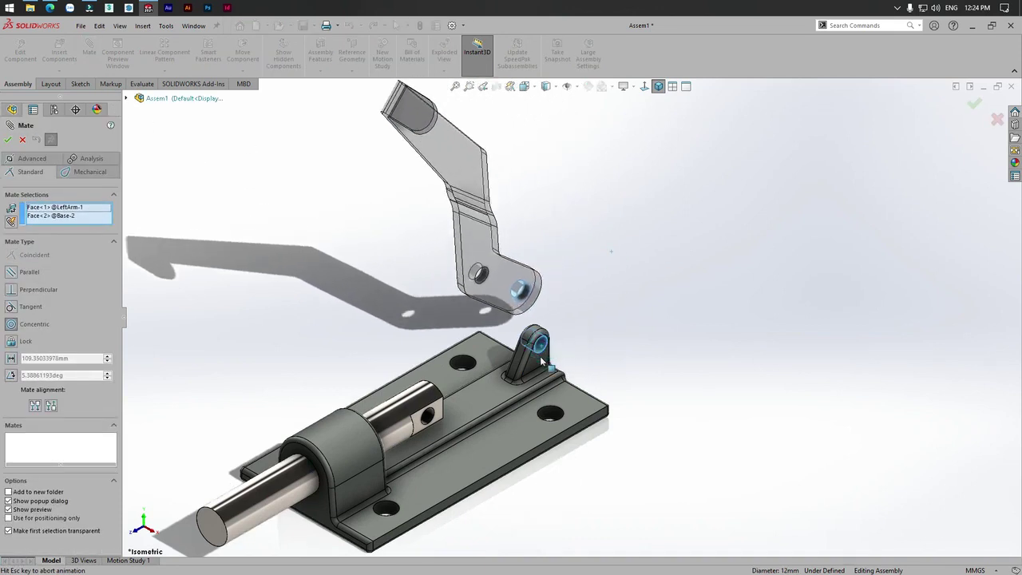
left_click(677, 369)
mouse_move(598, 327)
middle_mouse_down()
mouse_move(626, 312)
mouse_move(515, 319)
mouse_move(406, 304)
mouse_move(511, 344)
middle_mouse_up()
Add Coincident2 between the arm face and the Boss-Extrude3 face, then check the arm pivots
left_click(523, 317)
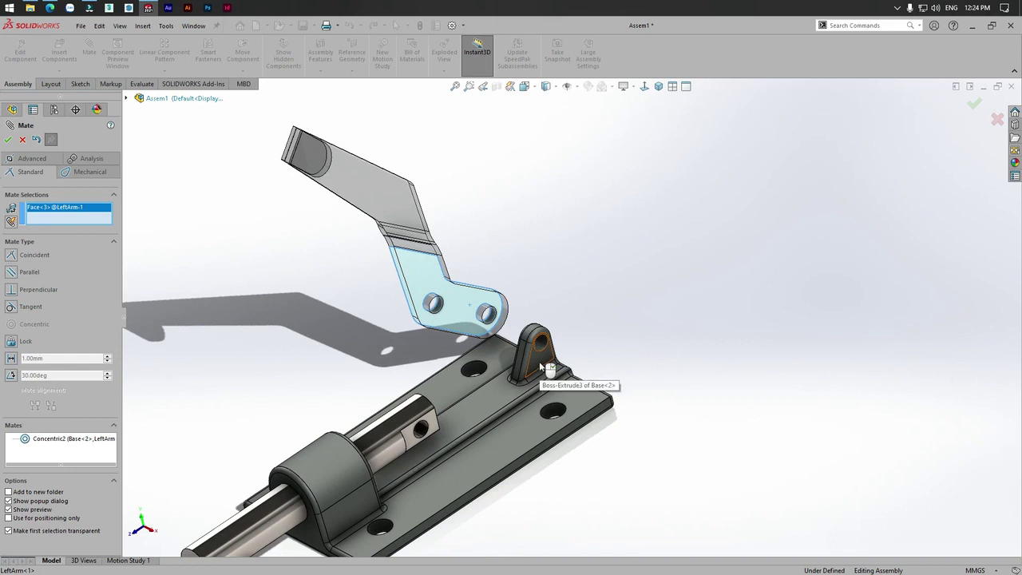
left_click(543, 367)
left_click(467, 366)
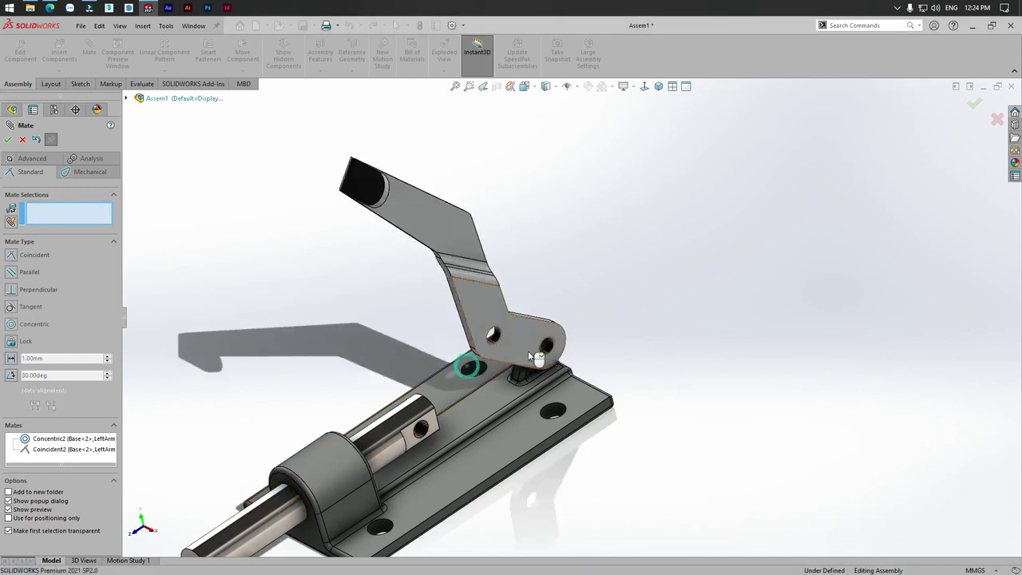
scroll(559, 355, "down", 3)
mouse_move(533, 344)
middle_mouse_down()
mouse_move(593, 299)
mouse_move(610, 324)
middle_mouse_up()
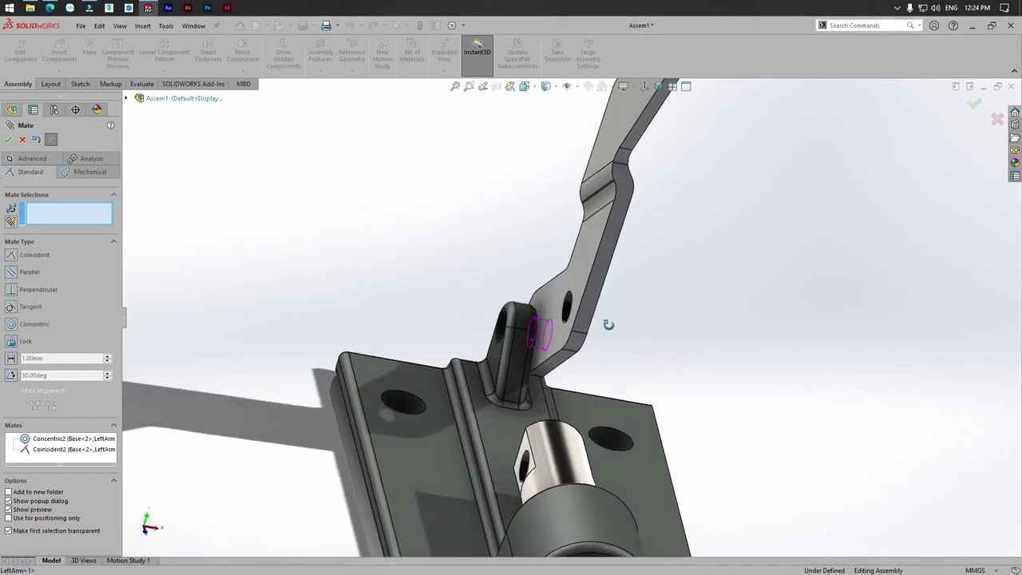
scroll(551, 321, "down", 2)
left_click_drag(549, 321, 537, 294)
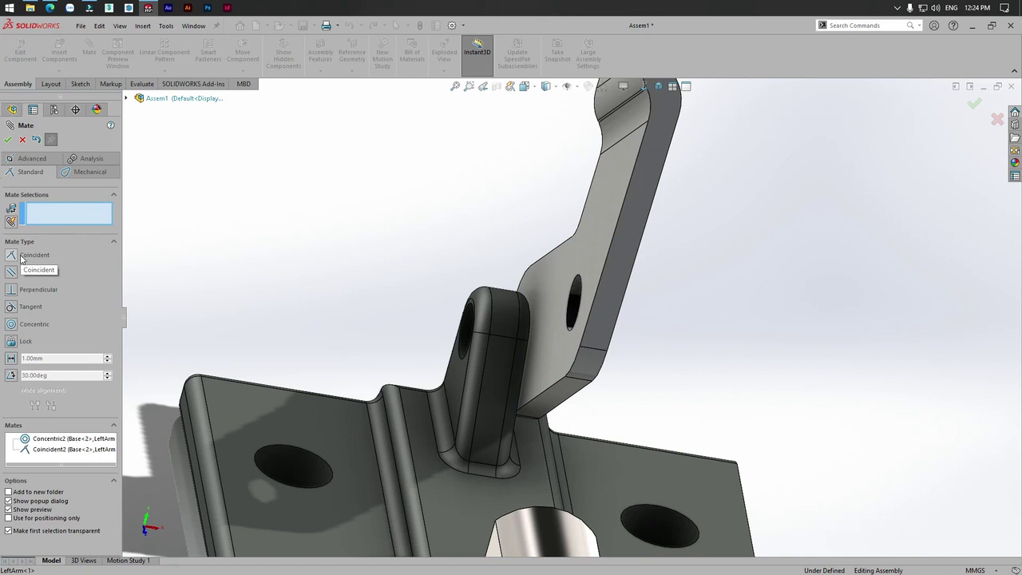
mouse_move(356, 288)
middle_mouse_down()
mouse_move(459, 315)
mouse_move(360, 272)
mouse_move(125, 242)
middle_mouse_up()
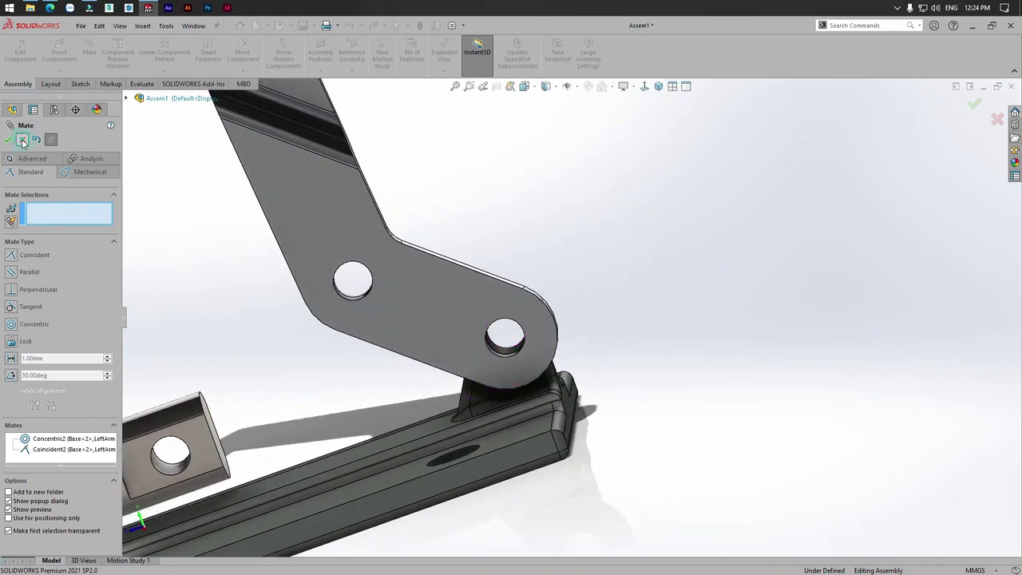
Close the Mate tool and view the base plate from above
left_click(22, 140)
scroll(703, 235, "up", 2)
scroll(646, 239, "up", 1)
scroll(583, 232, "up", 1)
mouse_move(540, 238)
middle_mouse_down()
mouse_move(628, 203)
mouse_move(629, 272)
middle_mouse_up()
scroll(321, 261, "down", 3)
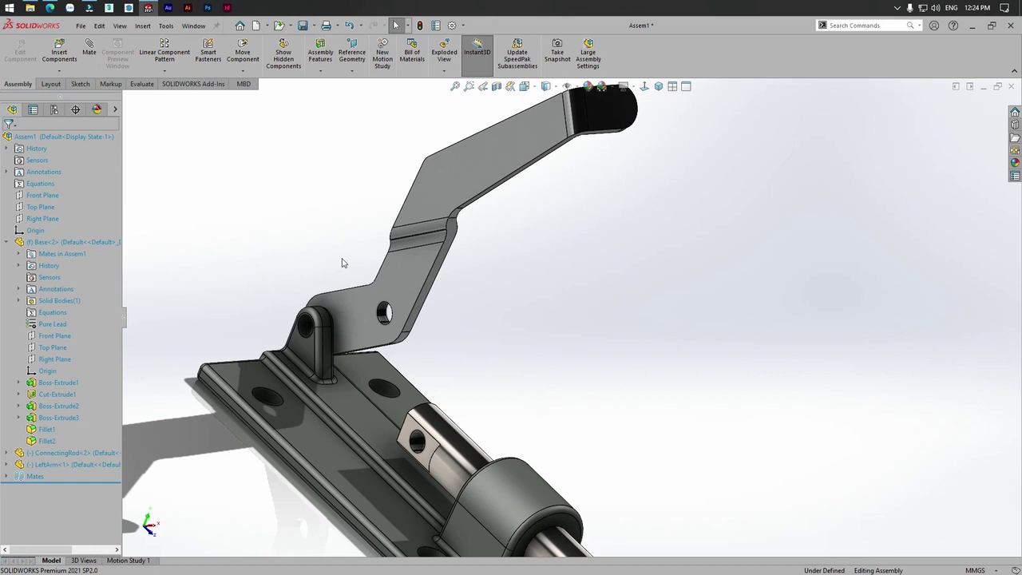
scroll(539, 290, "up", 1)
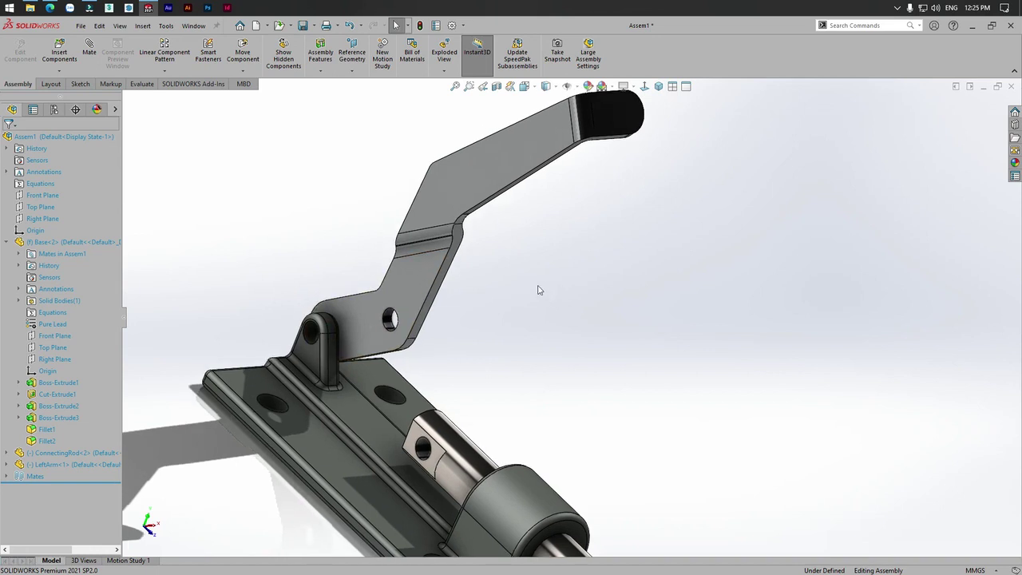
scroll(601, 184, "up", 1)
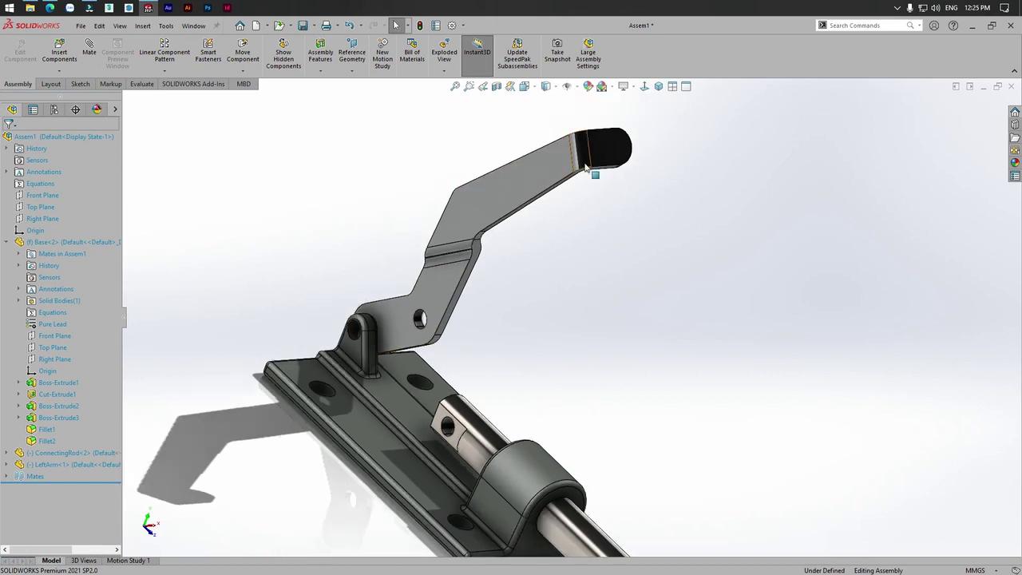
Mirror LeftArm-1 about the Right Plane and advance to the orientation page
left_click(166, 71)
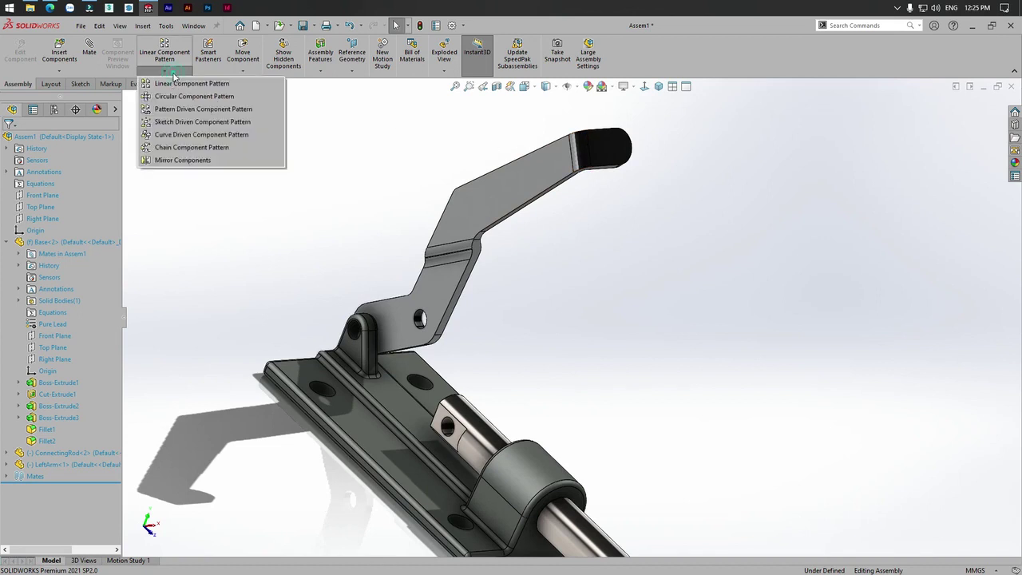
left_click(169, 161)
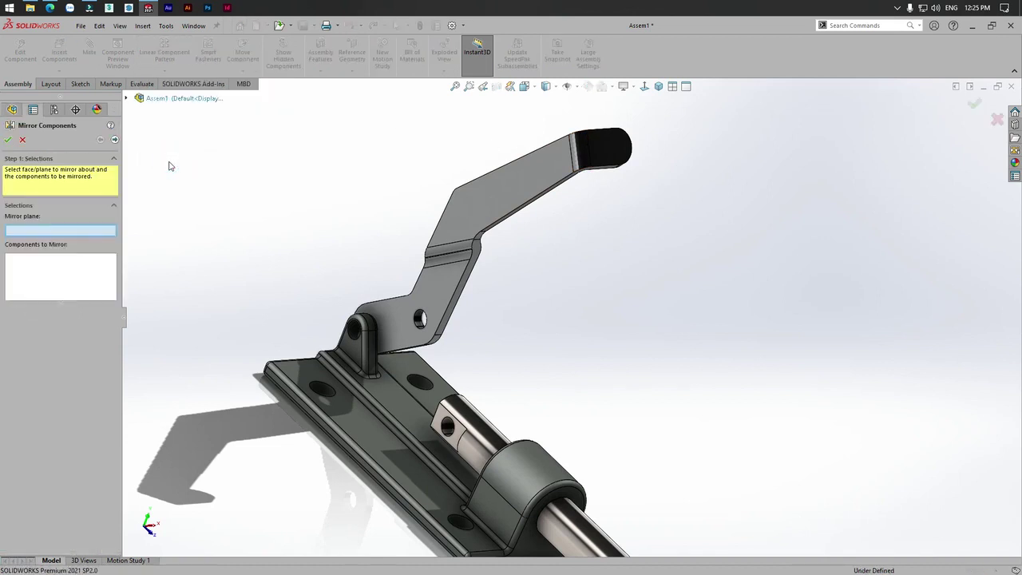
left_click(128, 98)
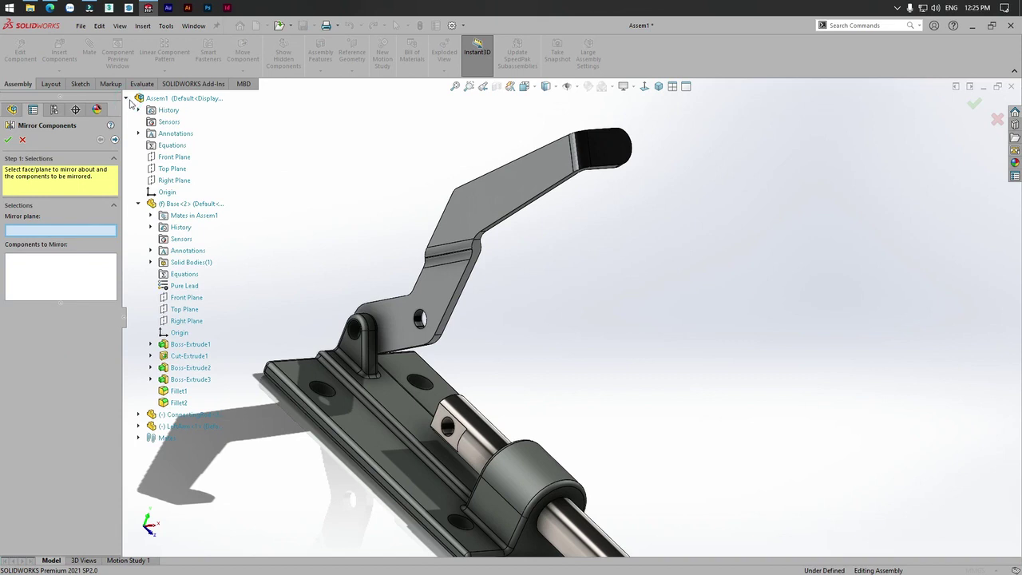
left_click(179, 184)
mouse_move(386, 272)
middle_mouse_down()
mouse_move(424, 278)
mouse_move(393, 257)
mouse_move(392, 242)
mouse_move(392, 258)
mouse_move(563, 298)
middle_mouse_up()
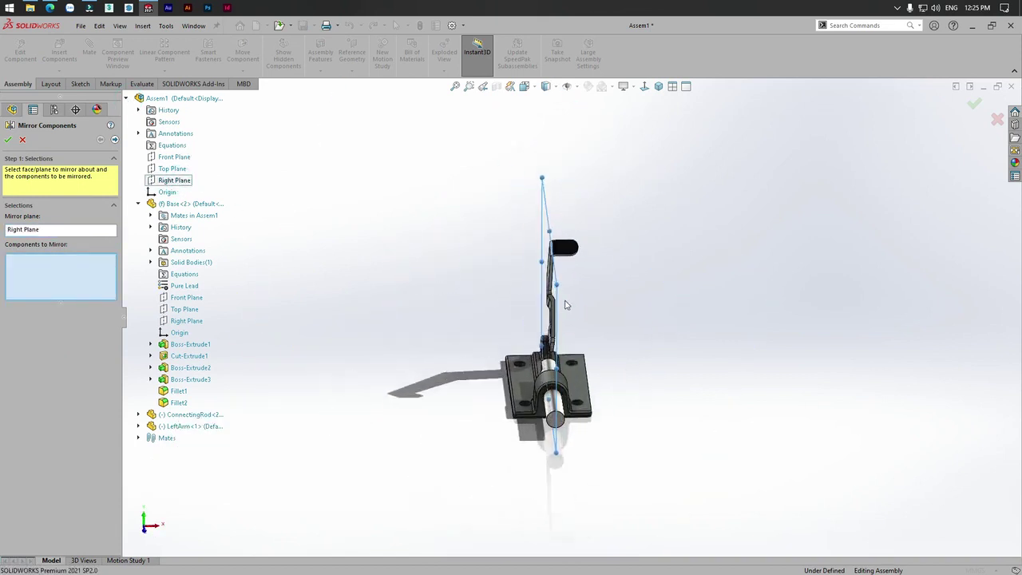
scroll(560, 304, "down", 2)
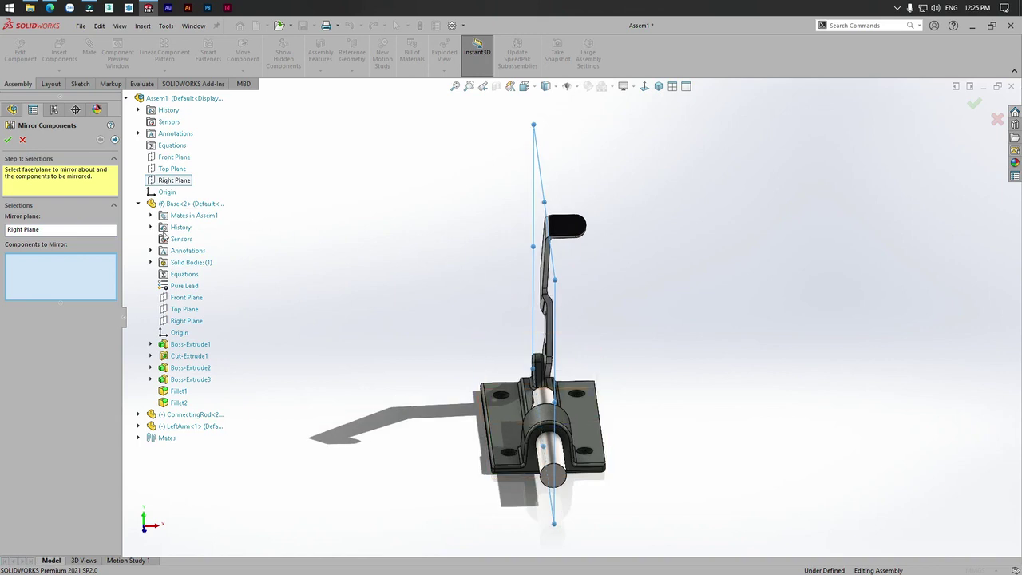
left_click(570, 229)
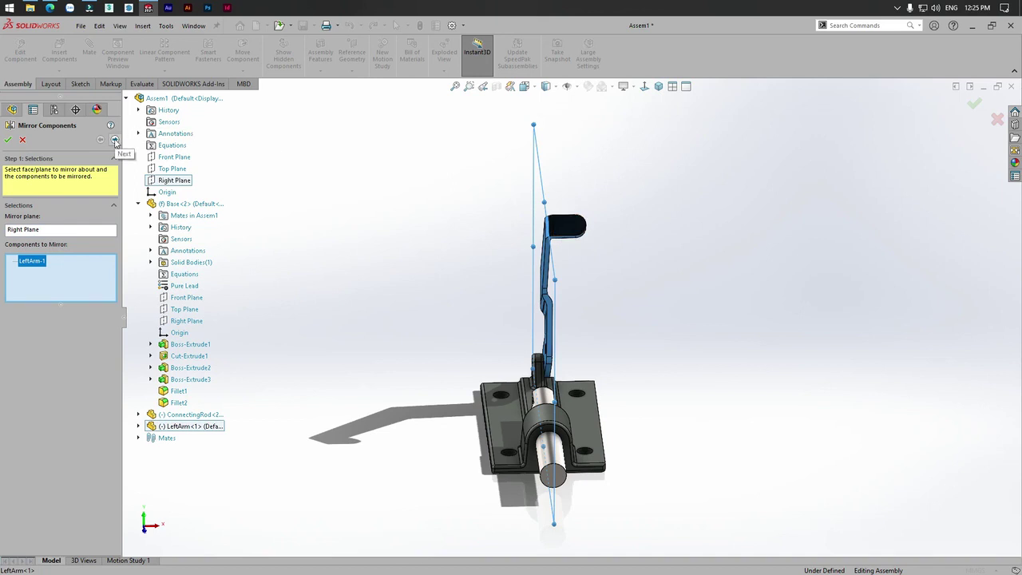
left_click(116, 141)
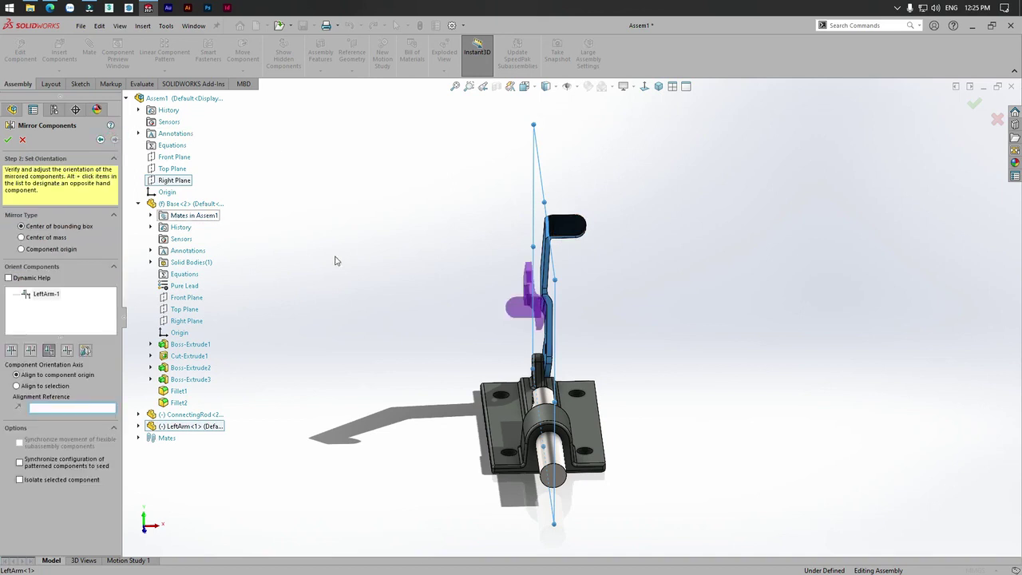
Create MirrorComponent1, the mirrored left arm, with opposite-hand orientation
key("ctrl+7")
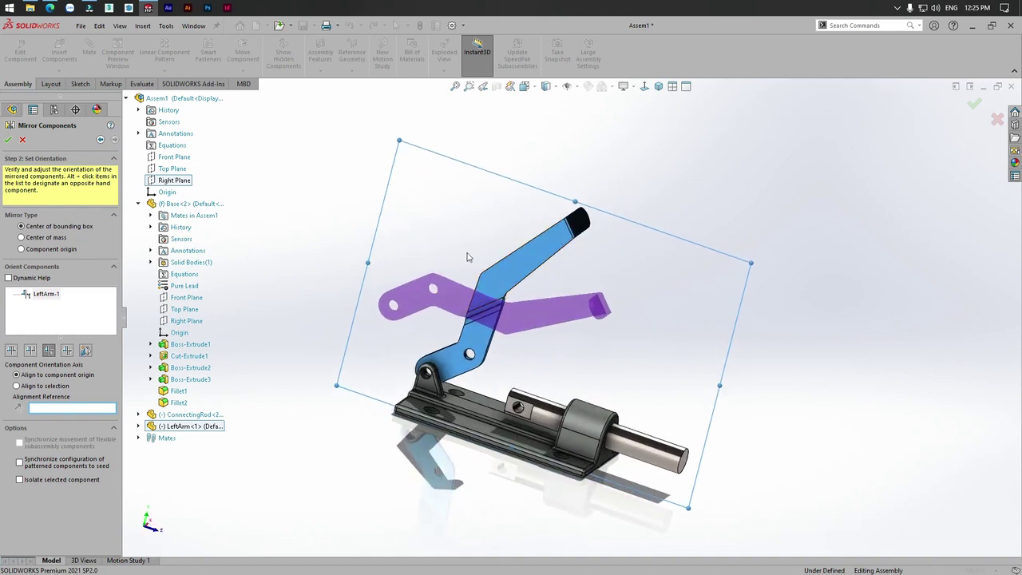
mouse_move(461, 269)
middle_mouse_down()
mouse_move(423, 337)
mouse_move(427, 297)
middle_mouse_up()
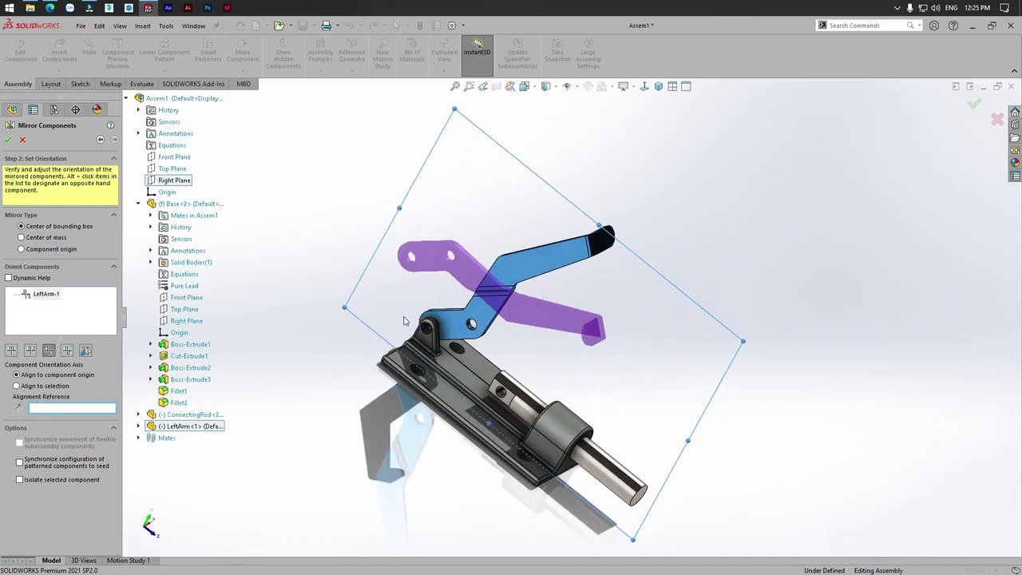
left_click(86, 351)
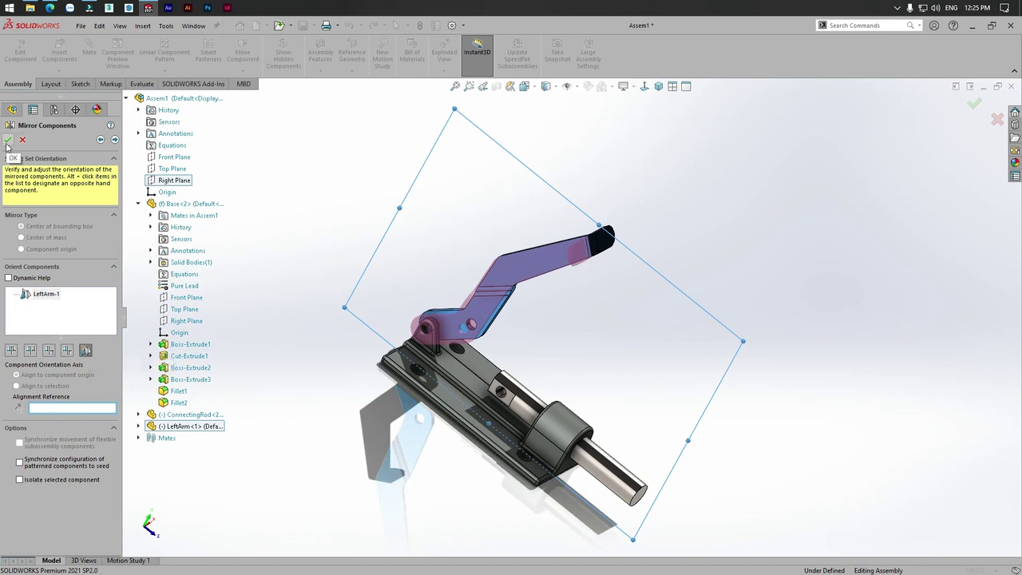
left_click(7, 141)
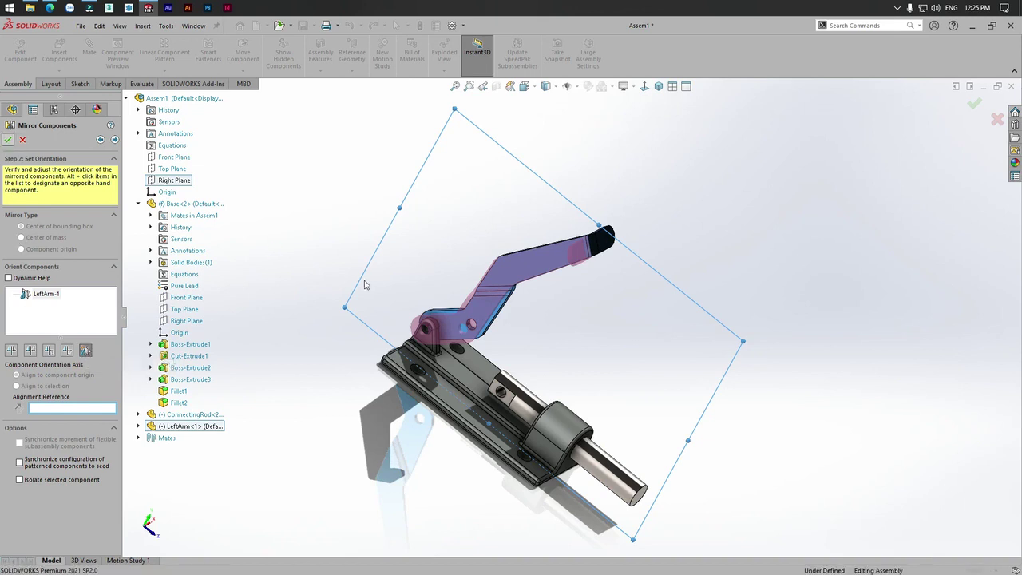
Swing the mirrored arm about its lug pivot until it is nearly horizontal
left_click(308, 230)
scroll(481, 277, "down", 3)
middle_click_drag(483, 279, 473, 365)
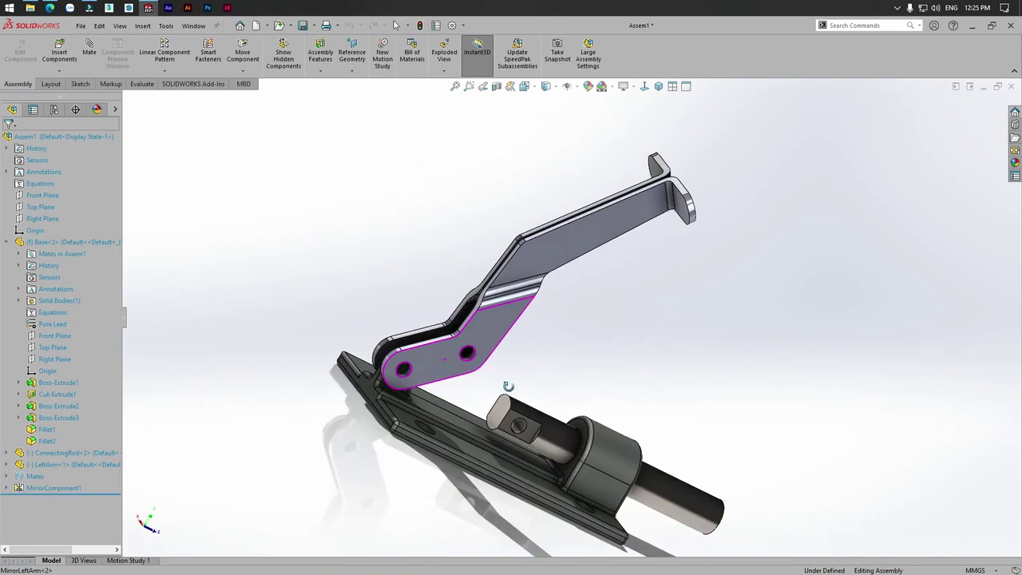
left_click_drag(403, 366, 626, 170)
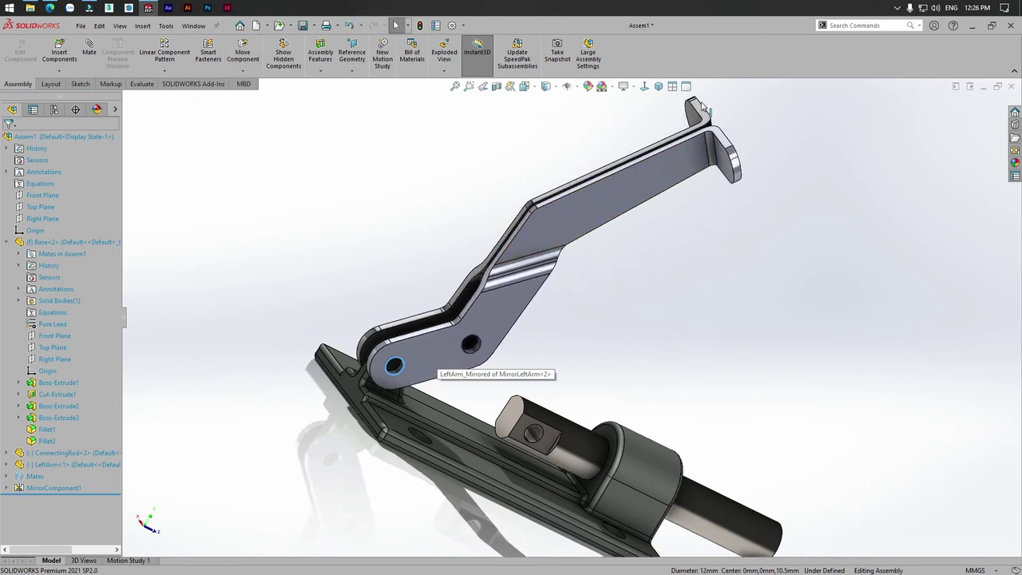
mouse_move(703, 111)
left_mouse_down()
mouse_move(609, 229)
mouse_move(652, 287)
mouse_move(297, 200)
mouse_move(276, 208)
mouse_move(330, 190)
mouse_move(519, 272)
mouse_move(566, 278)
mouse_move(545, 263)
mouse_move(505, 272)
mouse_move(279, 253)
mouse_move(238, 278)
left_mouse_up()
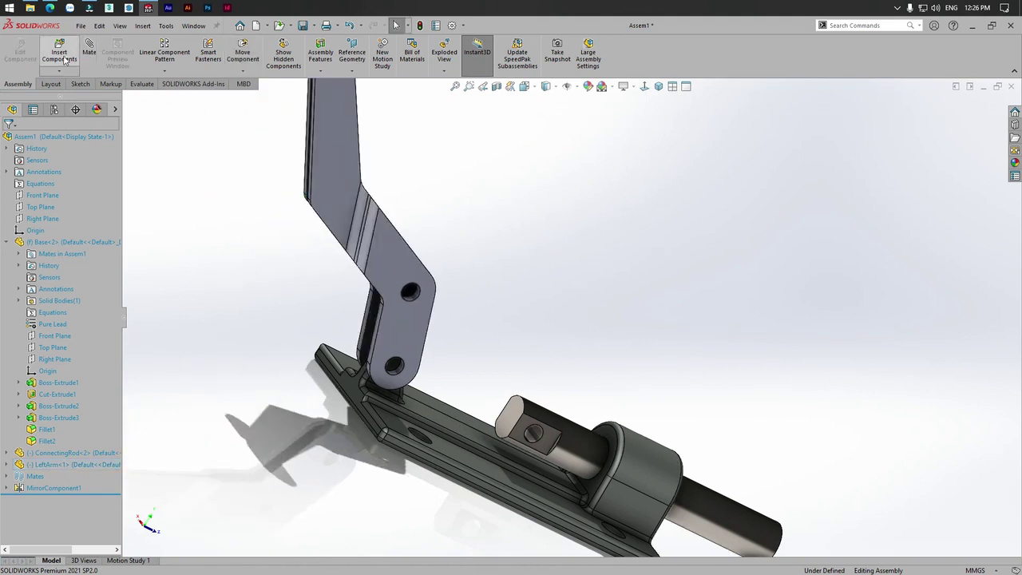
Insert Link.SLDPRT, rotated 90° about Y and Z, placed along the base beside the pivot
left_click(61, 58)
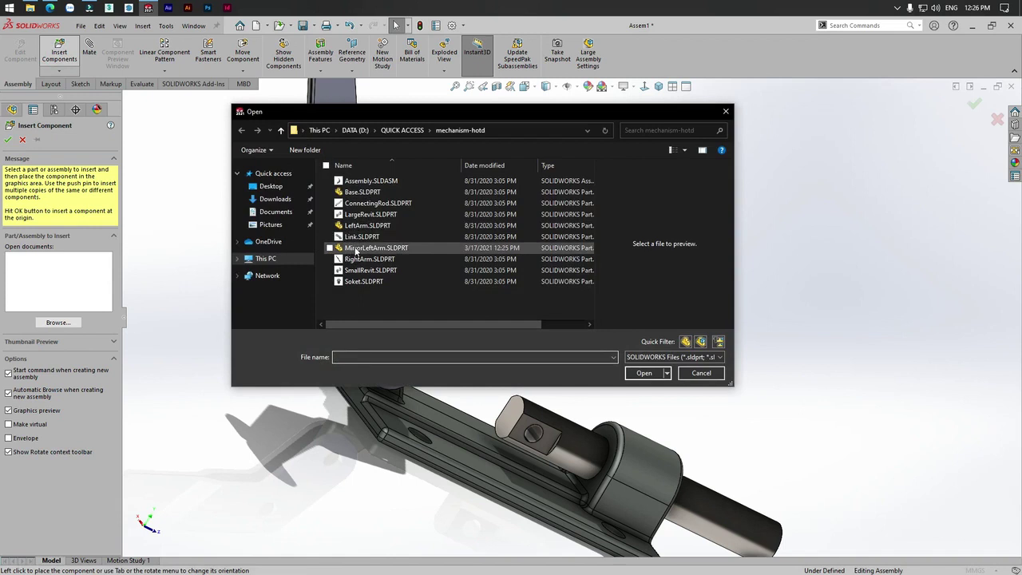
left_click(360, 237)
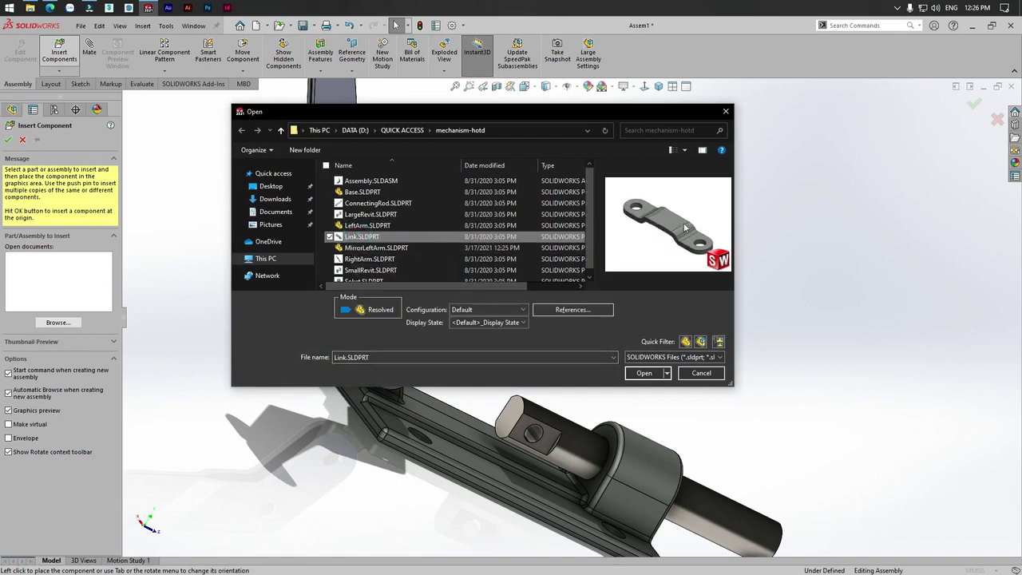
left_click(646, 374)
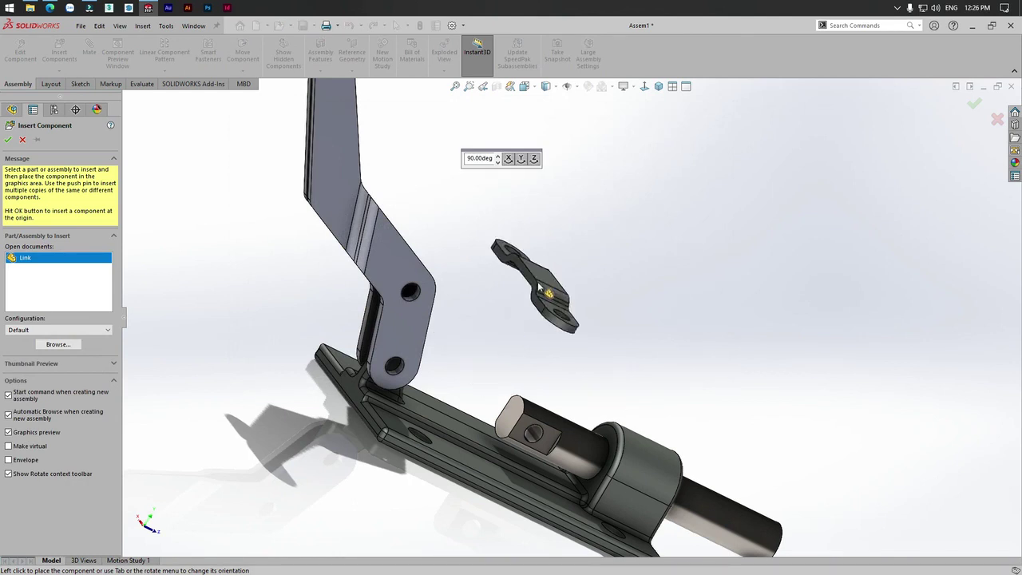
middle_click_drag(538, 287, 562, 254)
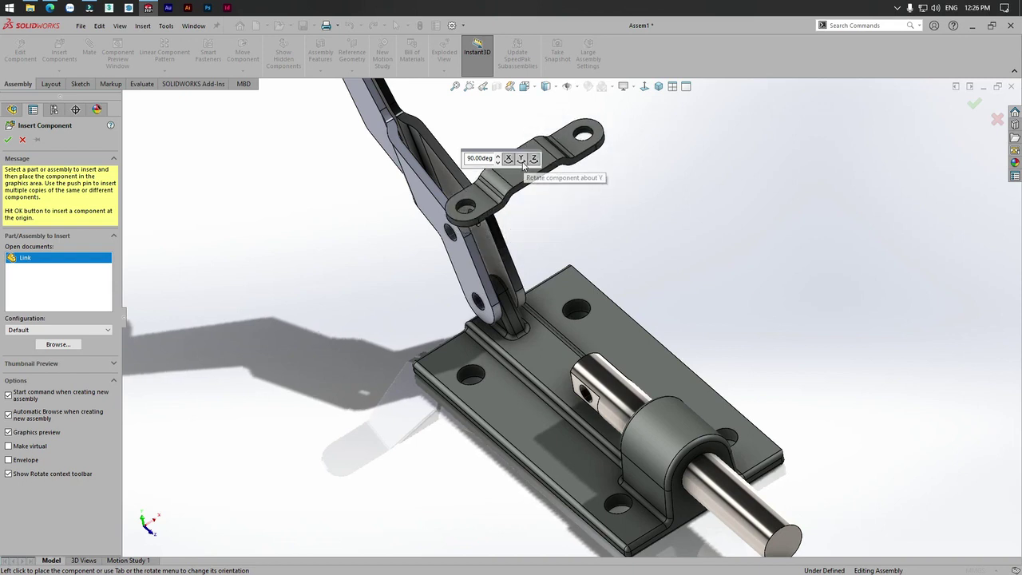
left_click(523, 162)
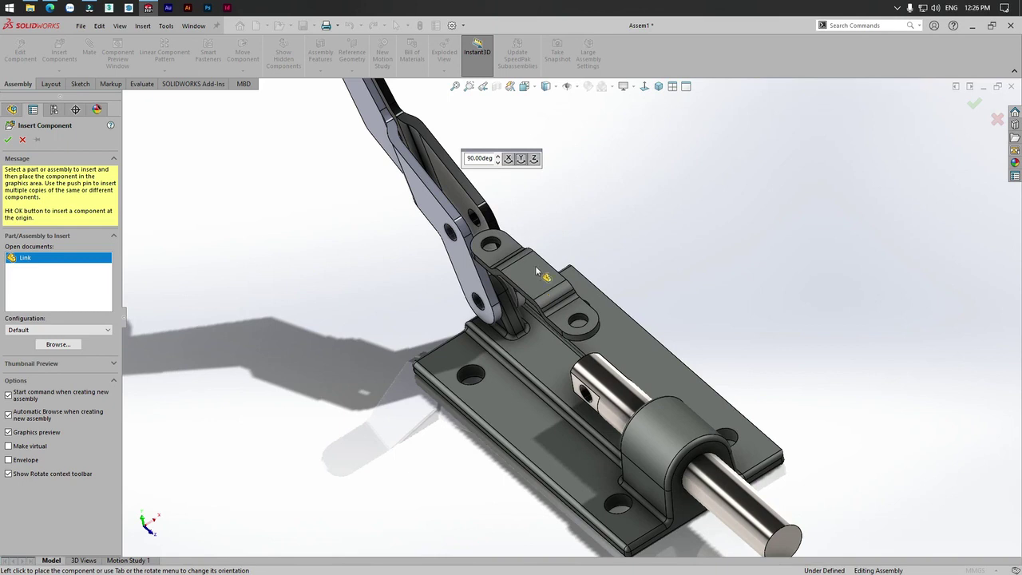
left_click(534, 161)
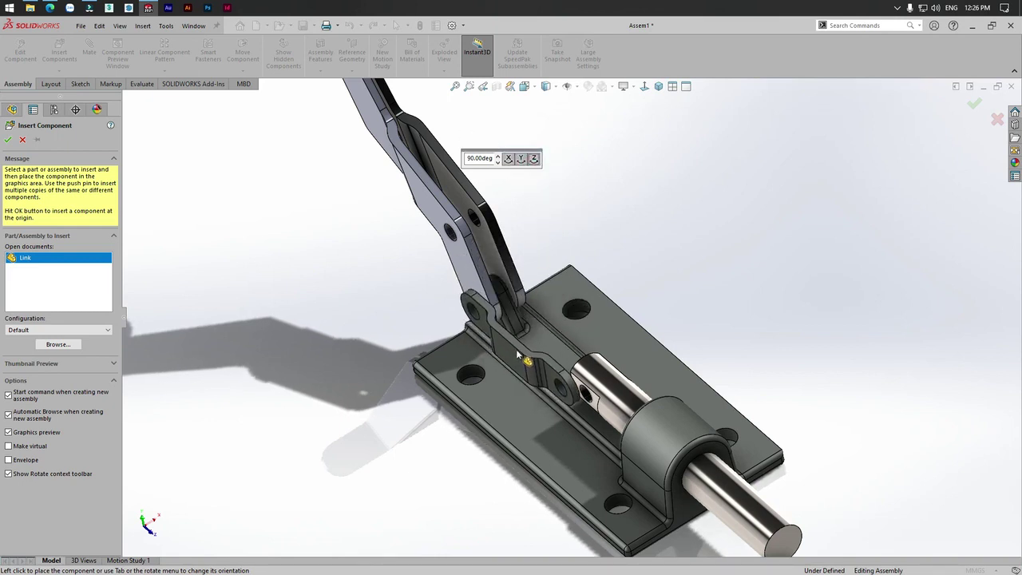
left_click(516, 349)
mouse_move(321, 260)
middle_mouse_down()
mouse_move(413, 286)
mouse_move(554, 302)
middle_mouse_up()
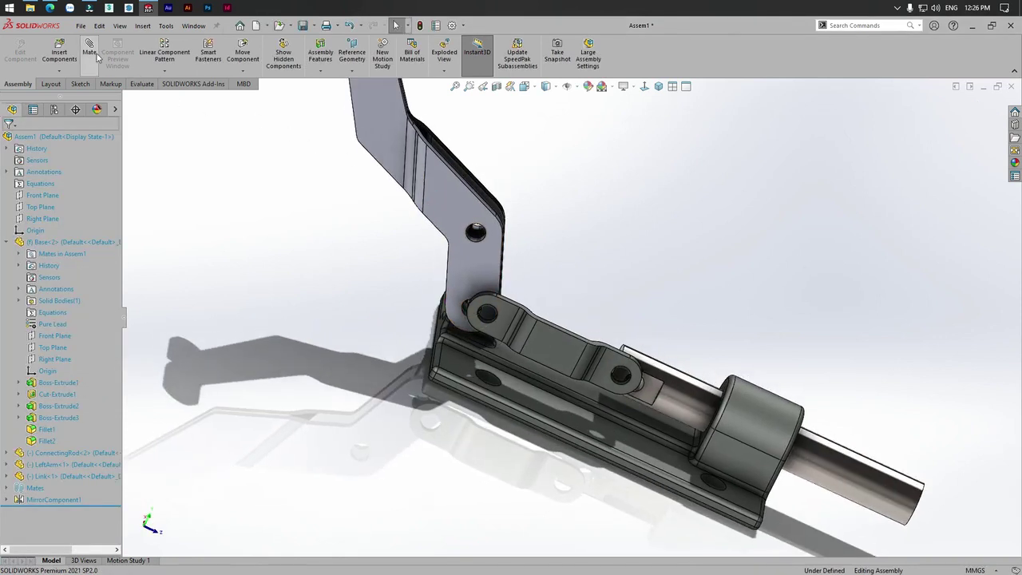
Mate a Link hole concentric with the mirrored arm's upper hole
scroll(539, 279, "down", 3)
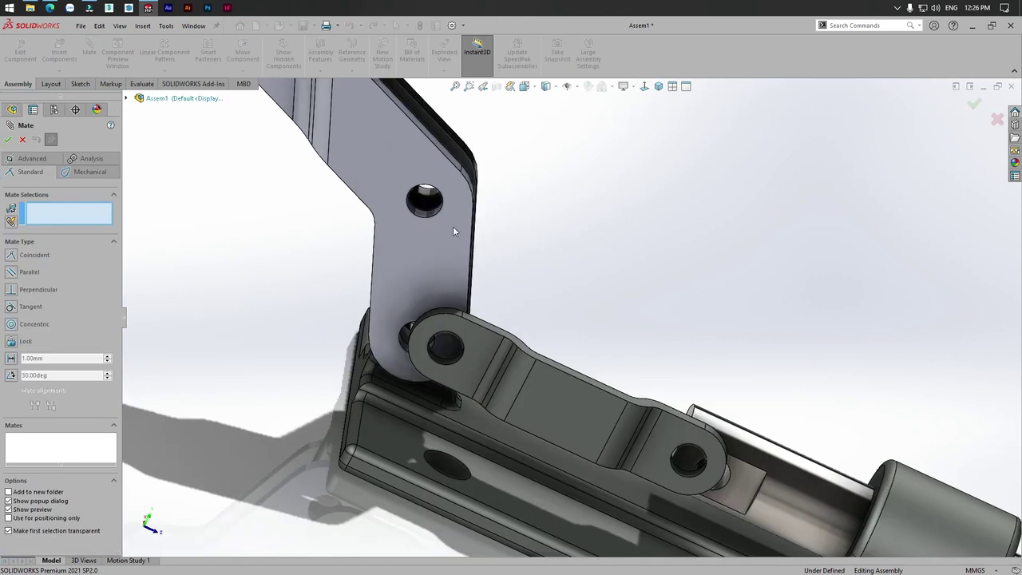
left_click(423, 214)
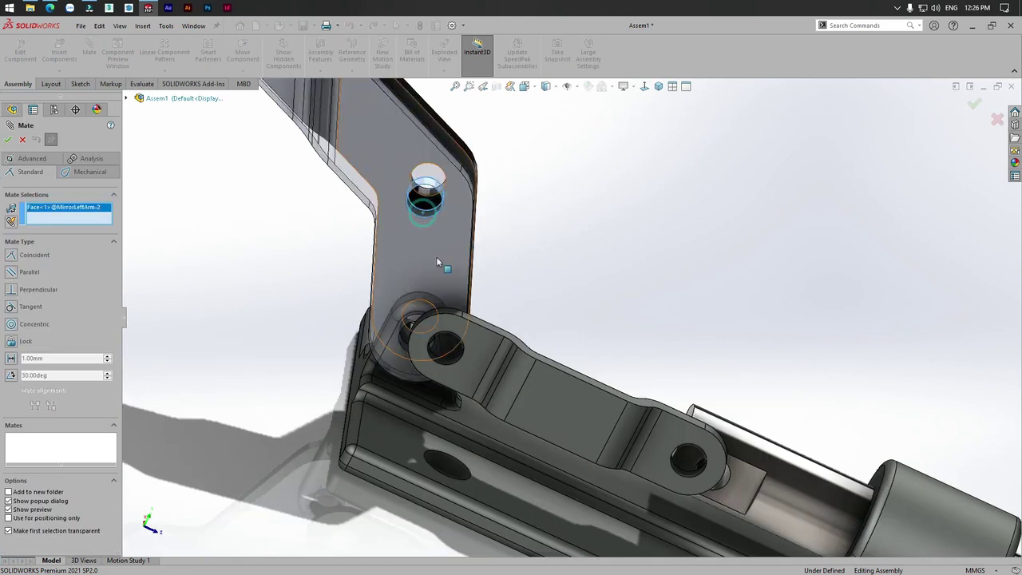
left_click(441, 365)
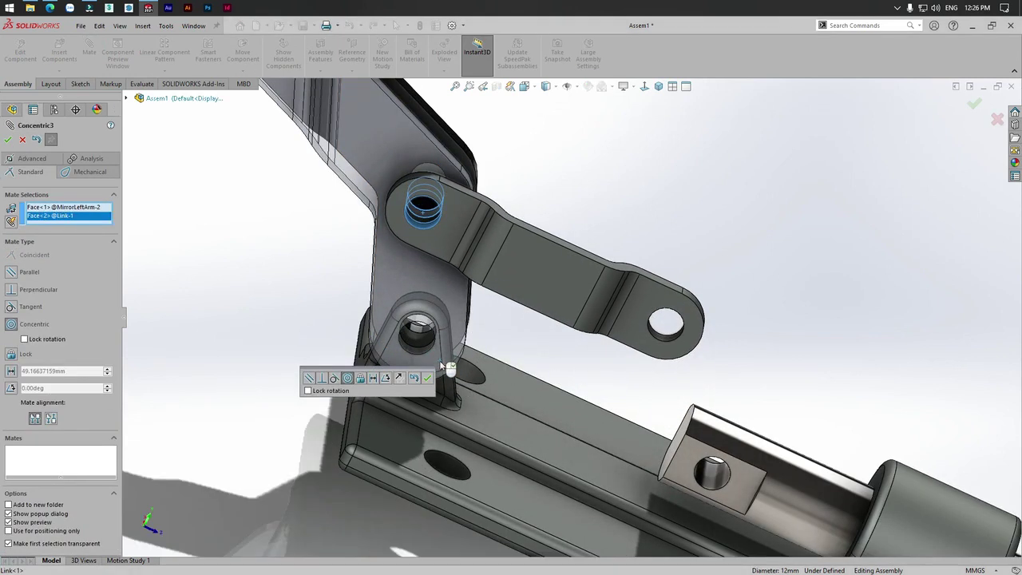
left_click(428, 382)
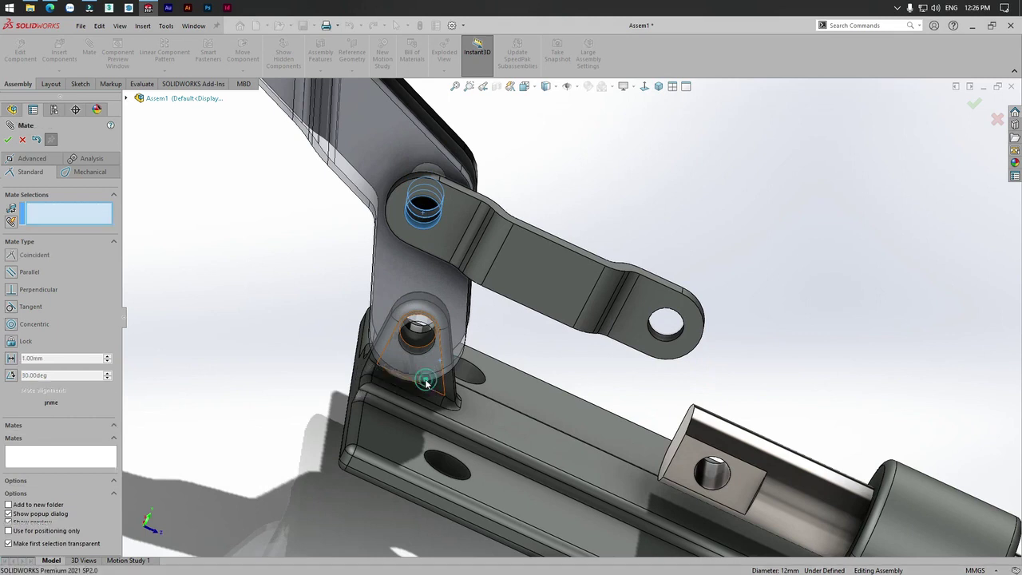
Mate the Link's other hole concentric with the connecting rod hole, then swing the arm to test
left_click(661, 341)
left_click(713, 478)
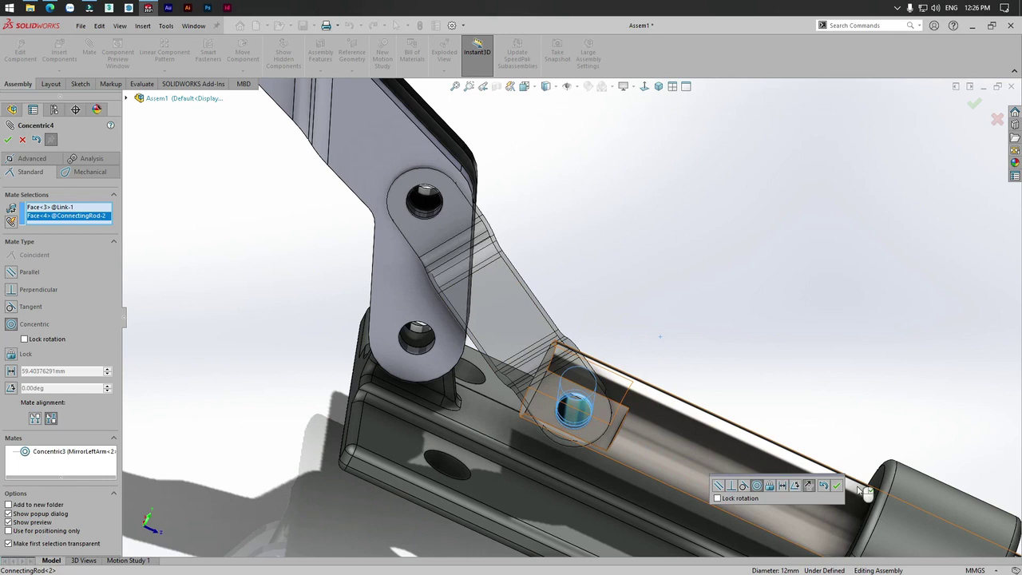
left_click(839, 487)
key("f")
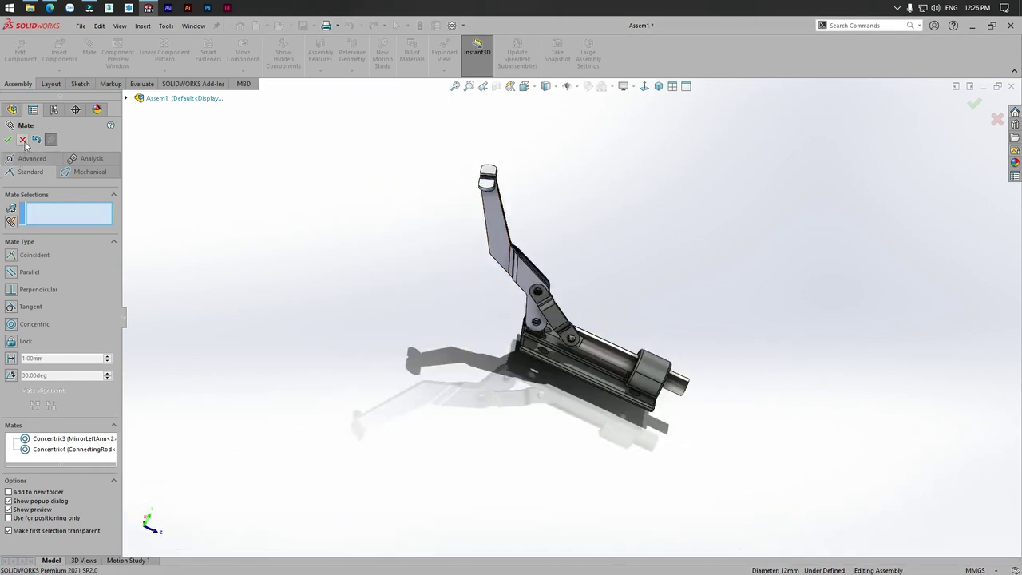
key("Escape")
mouse_move(491, 209)
left_mouse_down()
mouse_move(444, 277)
mouse_move(664, 345)
mouse_move(511, 178)
mouse_move(360, 176)
mouse_move(735, 228)
mouse_move(565, 492)
left_mouse_up()
Swing the clamp arm down to a lowered position, then back upward
mouse_move(805, 386)
left_mouse_down()
mouse_move(785, 287)
mouse_move(785, 347)
left_mouse_up()
left_click(780, 336)
scroll(630, 339, "down", 2)
scroll(621, 343, "down", 1)
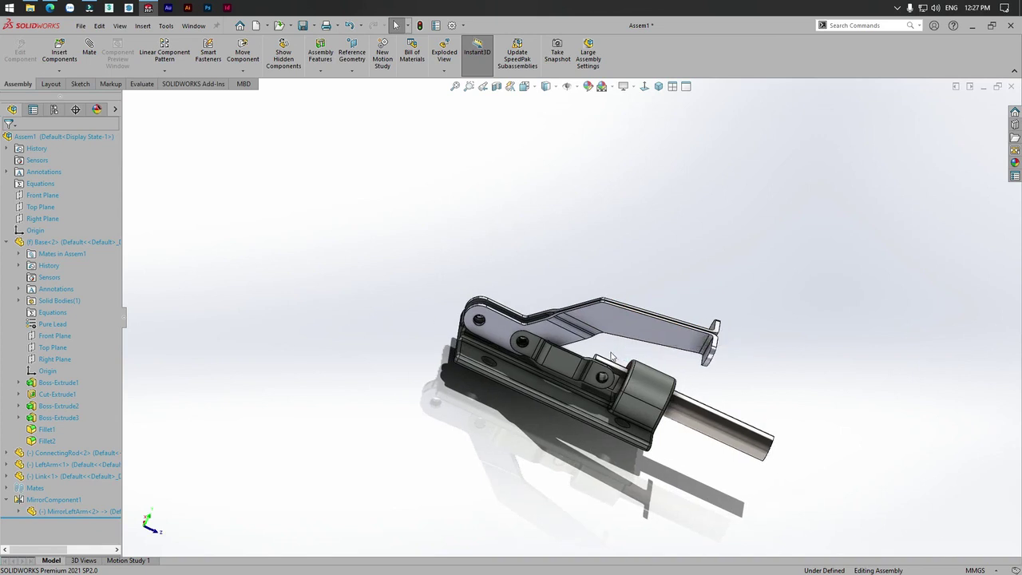
middle_click_drag(612, 356, 592, 350)
scroll(592, 349, "down", 3)
mouse_move(595, 324)
left_mouse_down()
mouse_move(604, 304)
mouse_move(449, 155)
mouse_move(417, 149)
mouse_move(511, 264)
mouse_move(463, 217)
left_mouse_up()
left_click(356, 212)
Drag the Link to move the linkage and lever together
middle_click_drag(356, 212, 561, 392)
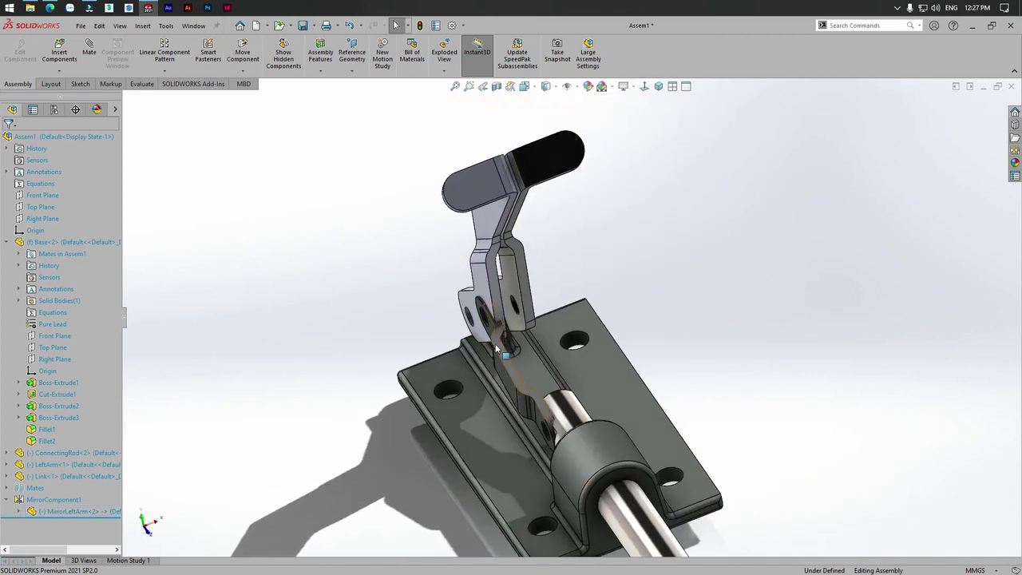
scroll(495, 348, "down", 1)
left_click(515, 368)
left_click_drag(515, 368, 458, 391)
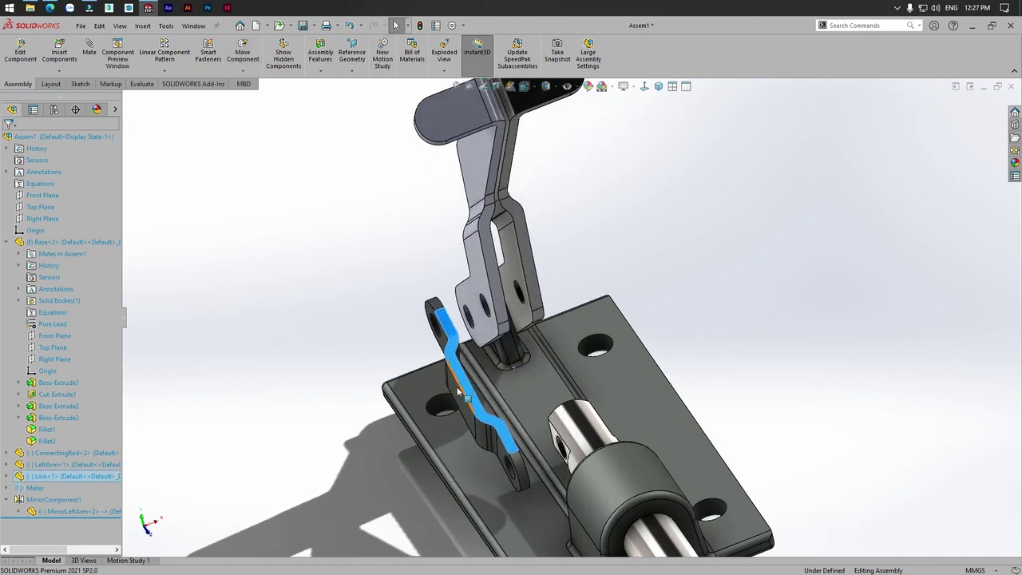
left_click(314, 290)
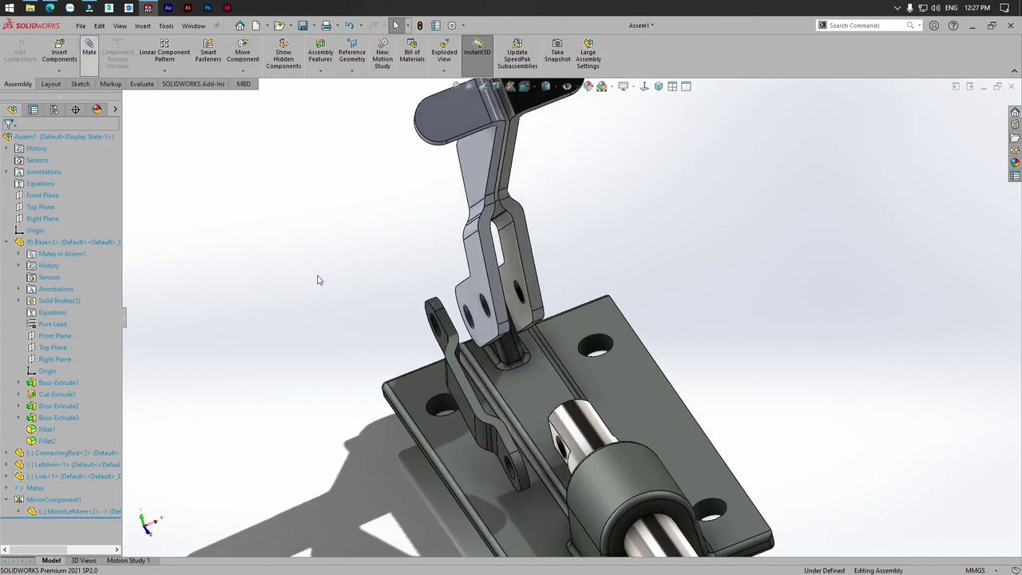
scroll(416, 336, "down", 3)
scroll(511, 392, "down", 3)
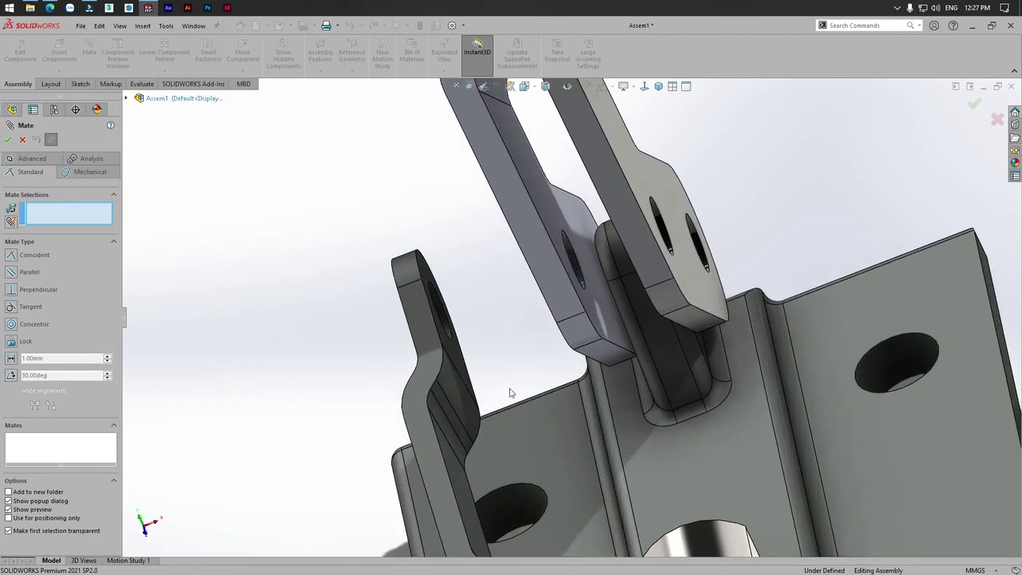
Make the Link's flat face coincident with the MirrorLeftArm face (Coincident3)
left_click(451, 351)
middle_click_drag(451, 352, 472, 335)
left_click(463, 322)
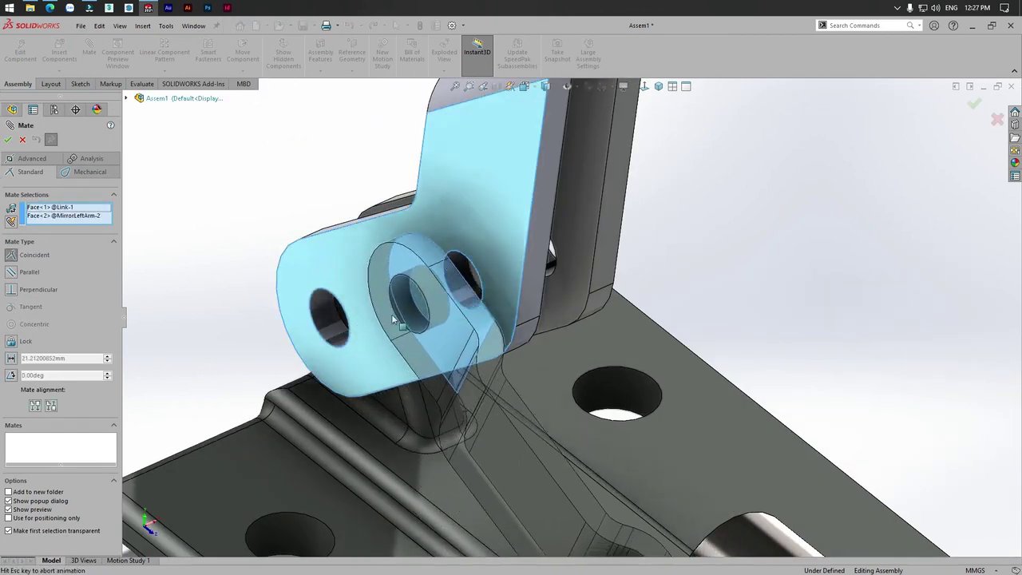
scroll(399, 317, "up", 3)
scroll(680, 407, "down", 3)
scroll(677, 405, "down", 2)
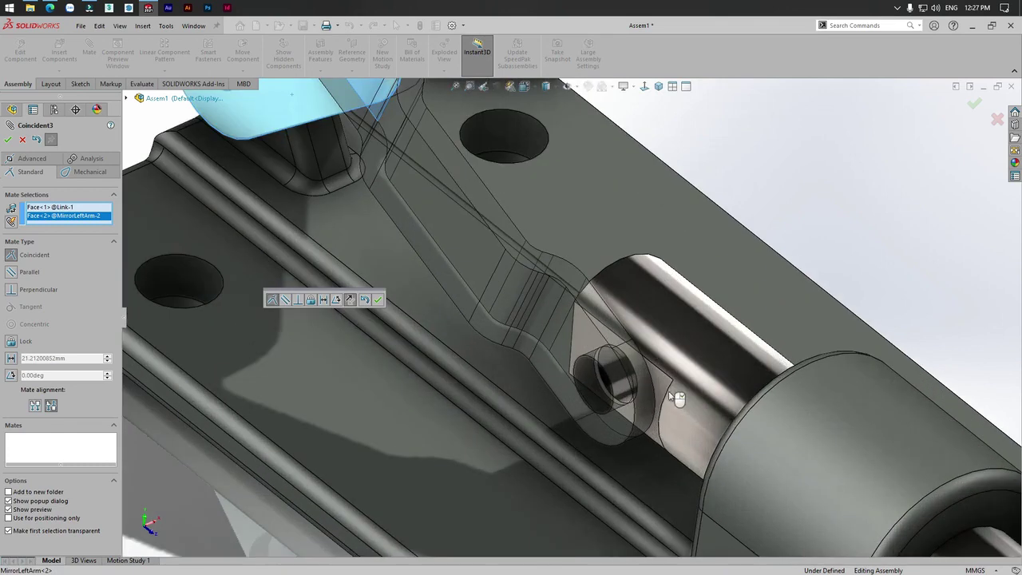
scroll(675, 391, "down", 3)
scroll(655, 406, "down", 3)
scroll(662, 353, "down", 2)
middle_click_drag(663, 354, 630, 304)
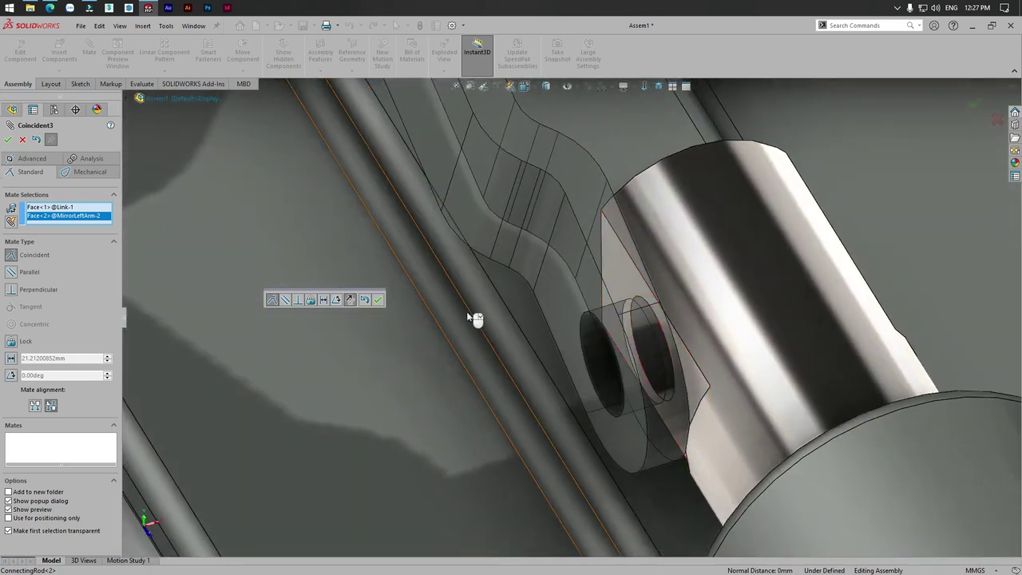
left_click(378, 300)
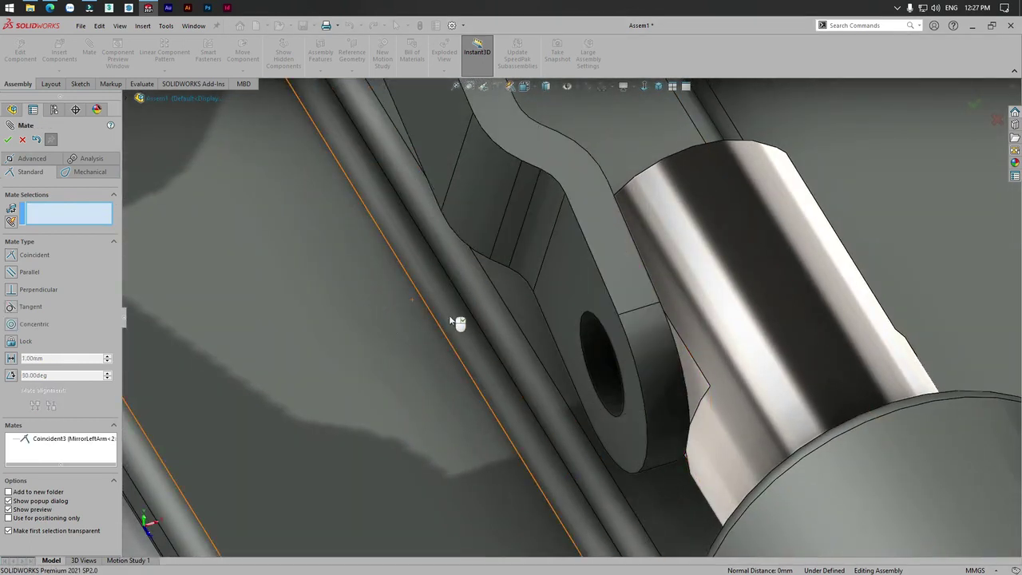
Inspect the toggle links, close the Mate tool, and open the pattern/mirror options list
scroll(471, 315, "up", 3)
scroll(482, 312, "up", 2)
scroll(482, 312, "up", 3)
mouse_move(481, 312)
middle_mouse_down()
mouse_move(620, 176)
mouse_move(759, 149)
mouse_move(790, 175)
mouse_move(635, 189)
mouse_move(553, 263)
middle_mouse_up()
scroll(621, 176, "down", 3)
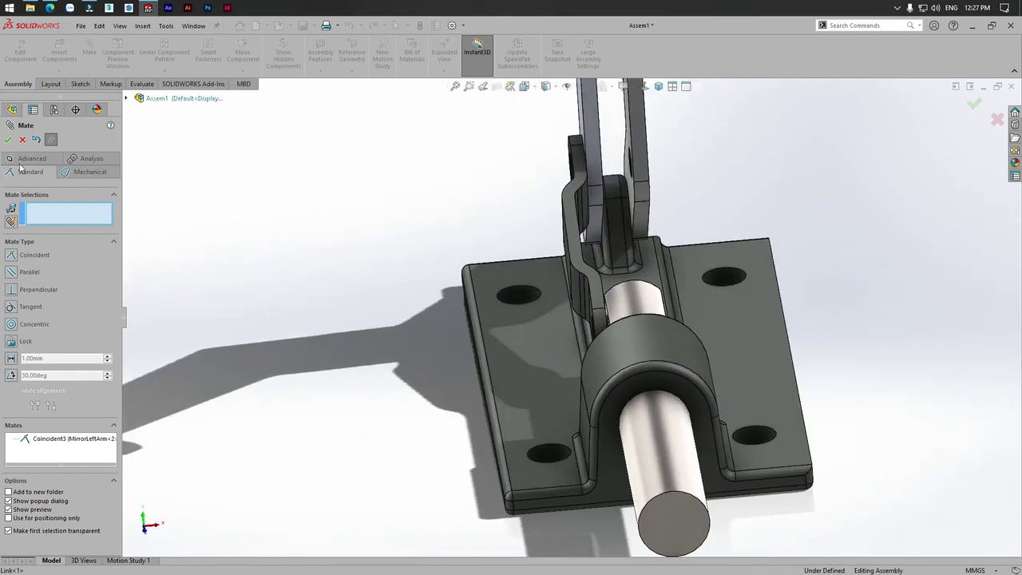
key("Escape")
scroll(383, 217, "up", 2)
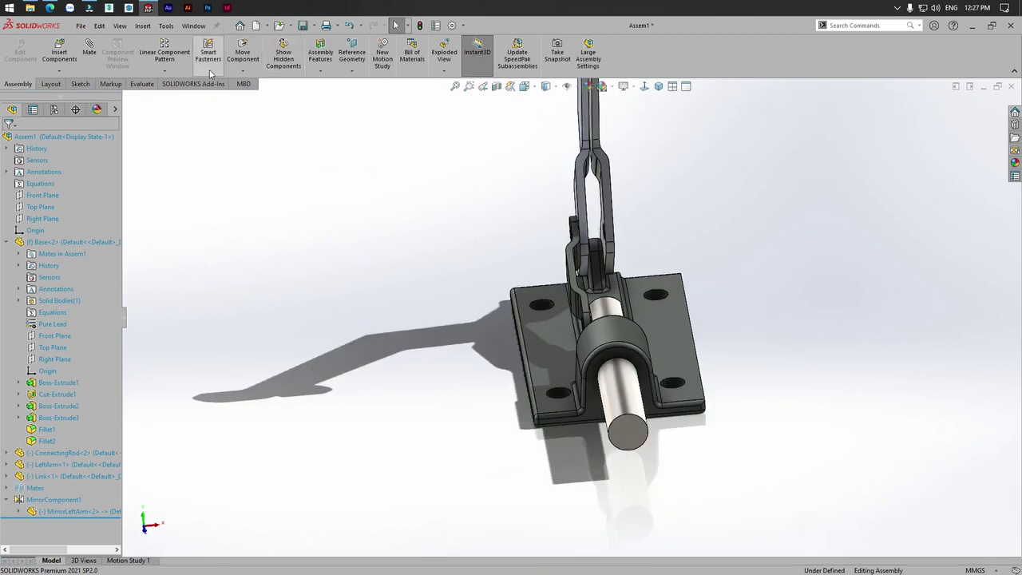
left_click(174, 74)
Mirror Link-1 across the Right Plane to create MirrorComponent2 on the clamp's other side
left_click(172, 160)
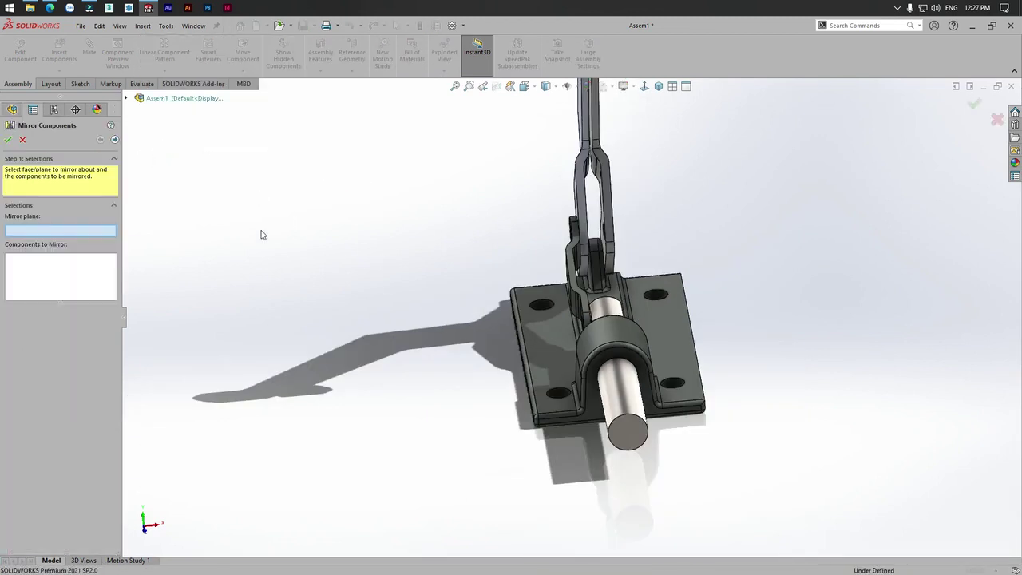
left_click(126, 98)
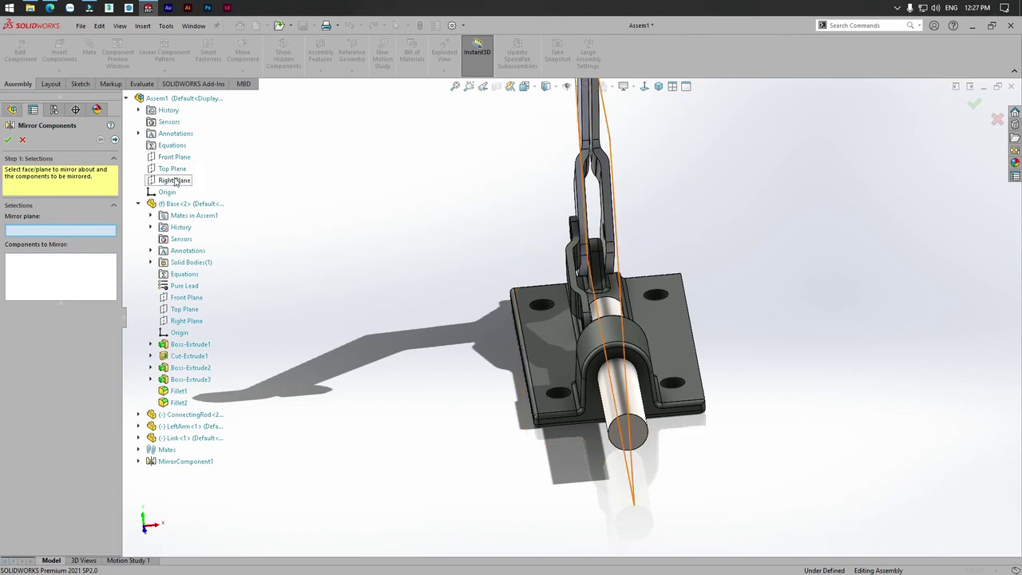
left_click(174, 181)
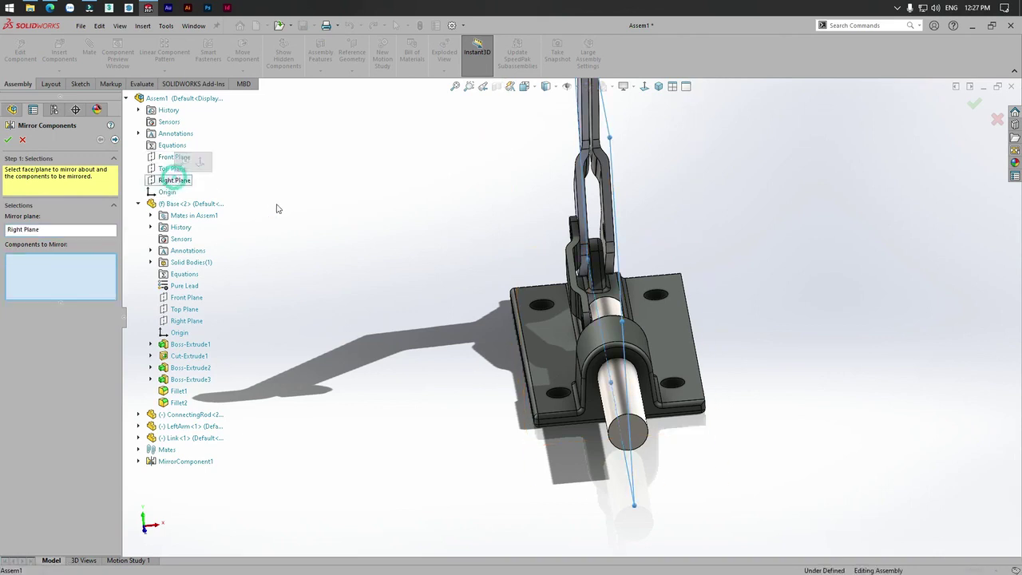
left_click(572, 273)
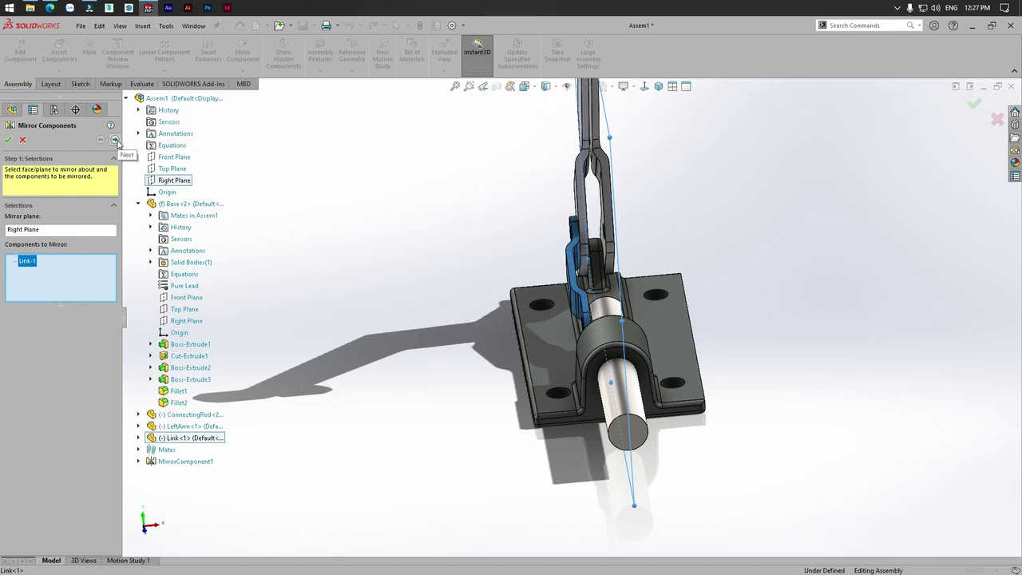
left_click(116, 141)
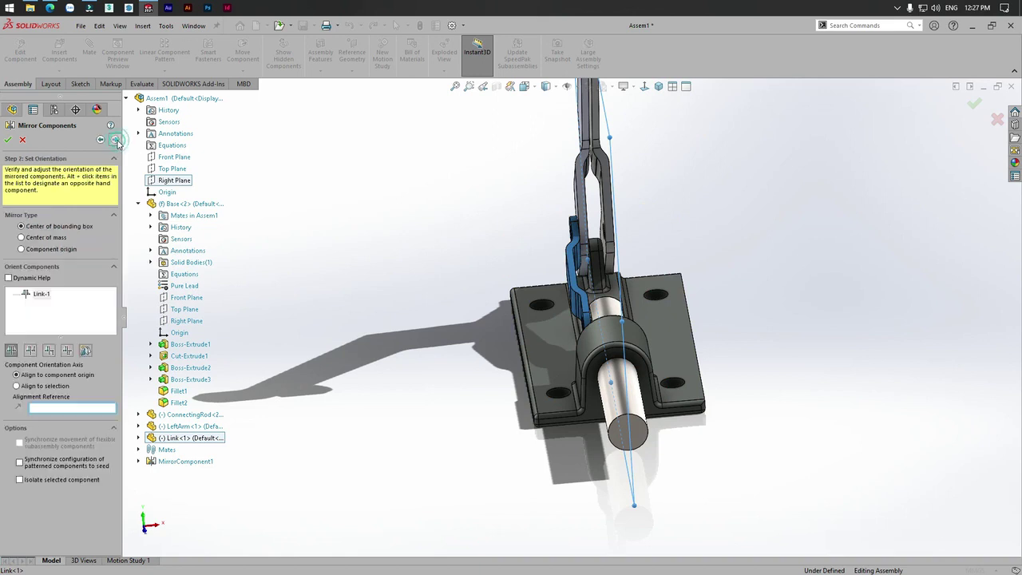
left_click(86, 351)
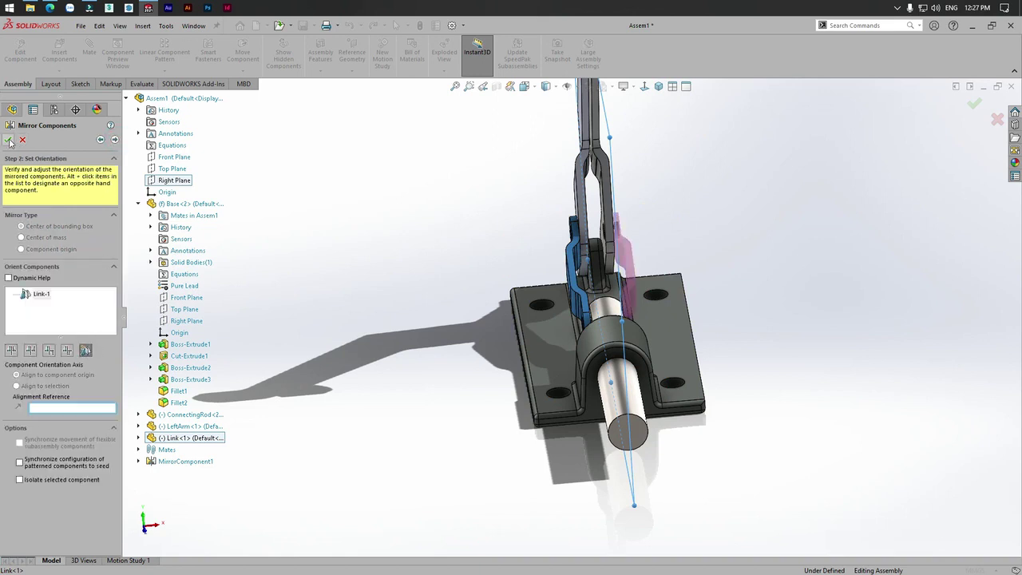
key("Return")
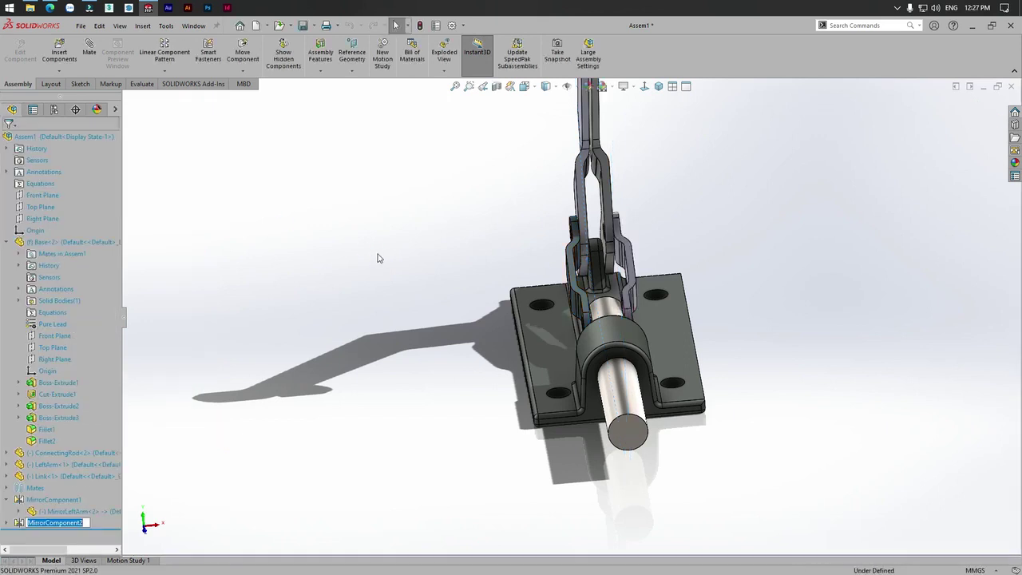
Drag the LeftArm handle to actuate the clamp and watch both links move together
mouse_move(377, 253)
middle_mouse_down()
mouse_move(333, 240)
mouse_move(261, 321)
mouse_move(264, 365)
middle_mouse_up()
scroll(587, 275, "down", 5)
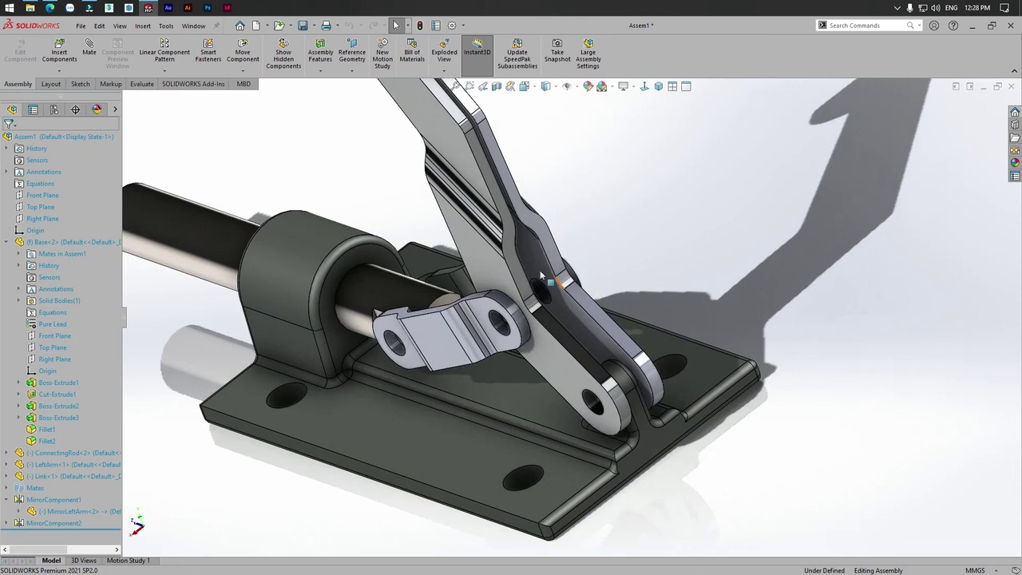
left_click(514, 272)
left_click(893, 278)
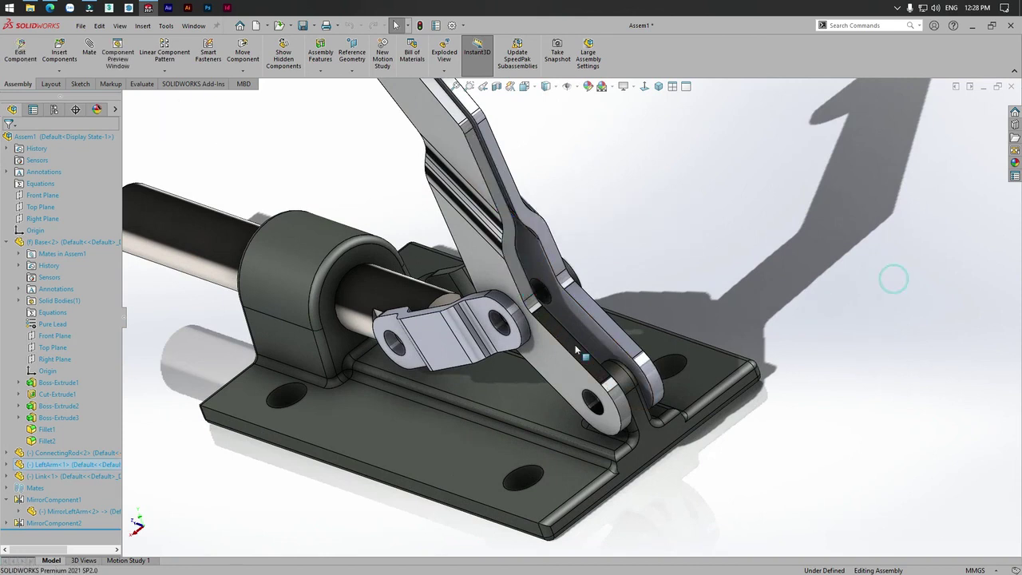
scroll(731, 248, "up", 2)
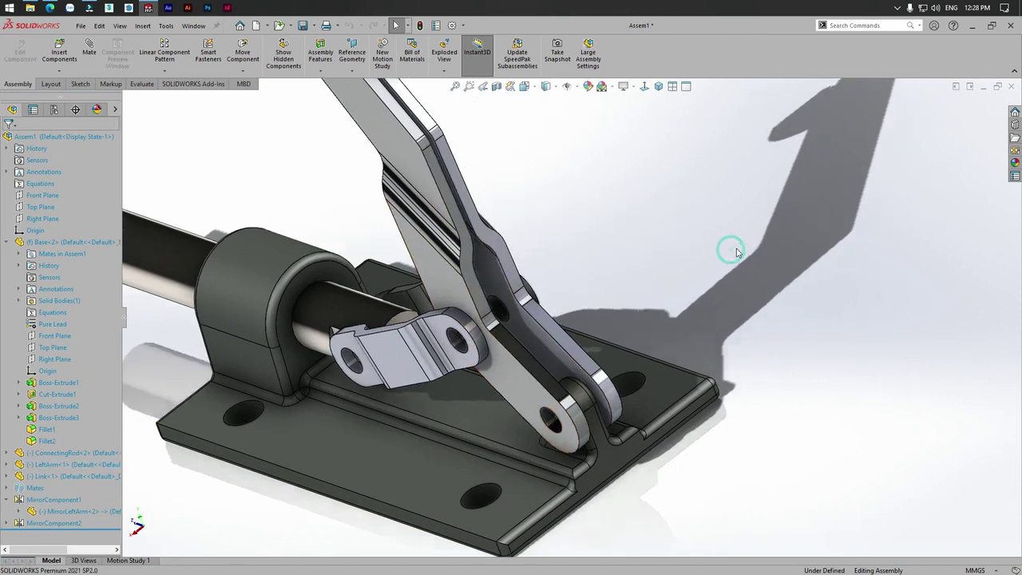
scroll(733, 245, "up", 1)
mouse_move(678, 242)
middle_mouse_down()
mouse_move(775, 231)
mouse_move(675, 295)
mouse_move(667, 290)
middle_mouse_up()
mouse_move(498, 162)
left_mouse_down()
mouse_move(570, 149)
mouse_move(737, 200)
mouse_move(771, 322)
mouse_move(739, 371)
mouse_move(695, 408)
mouse_move(631, 296)
mouse_move(459, 306)
mouse_move(623, 285)
mouse_move(695, 317)
left_mouse_up()
left_click(695, 317)
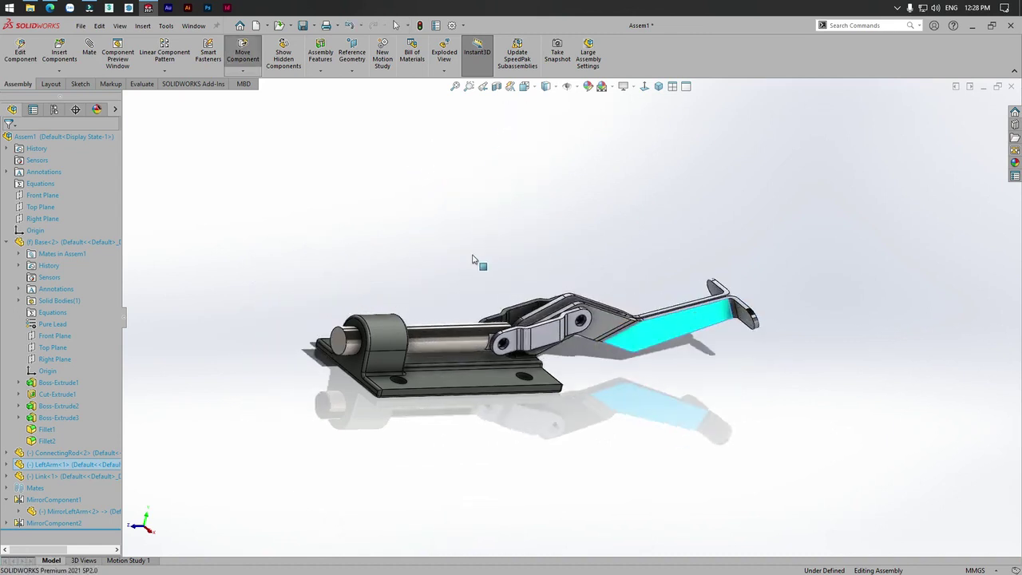
middle_click_drag(506, 258, 419, 282)
left_click(649, 238)
middle_click_drag(666, 228, 266, 366)
scroll(295, 334, "down", 3)
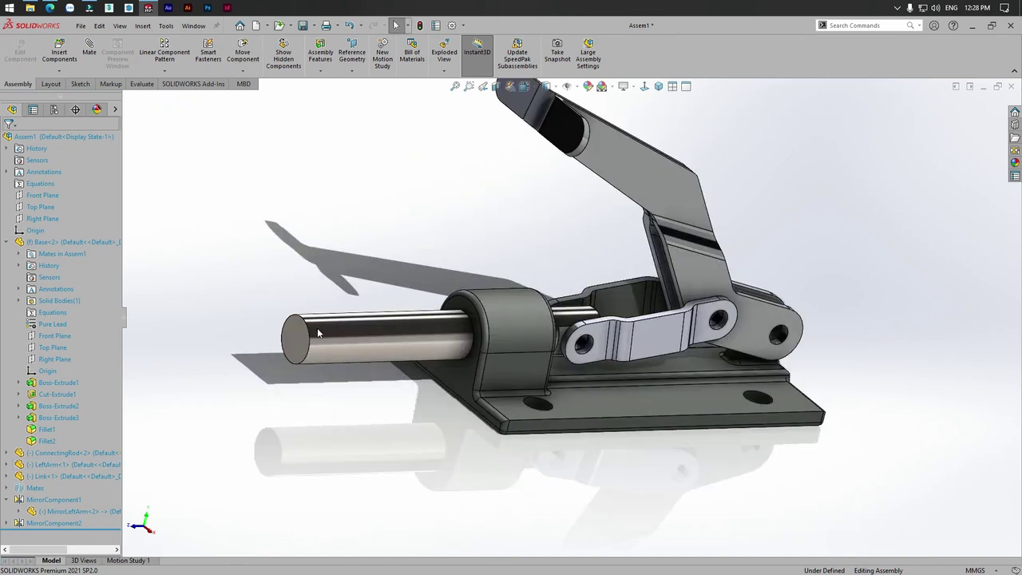